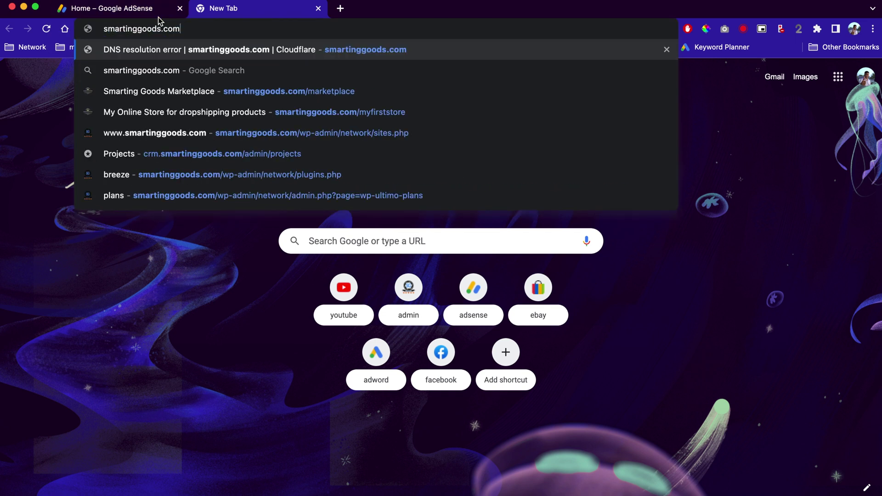
{"action": "type", "text": "/"}
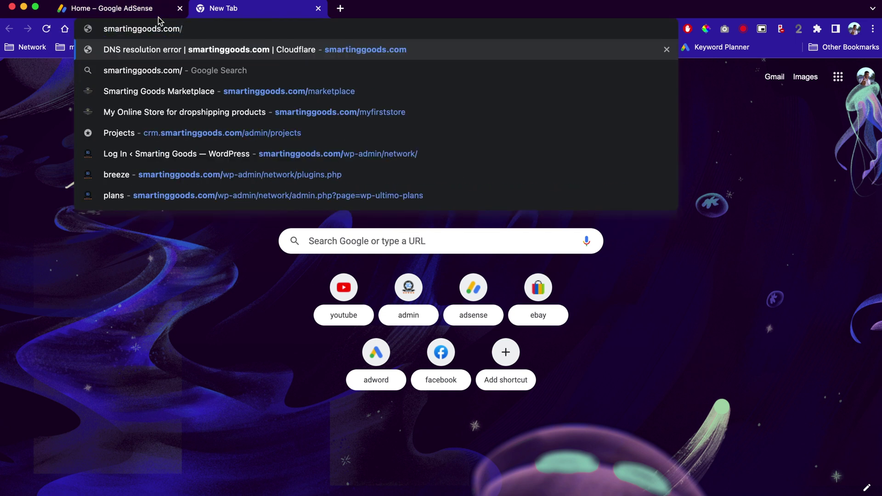
{"action": "type", "text": "my"}
- Load the smartinggoods.com/myfirststore store homepage in the browser
{"action": "key", "text": "Return"}
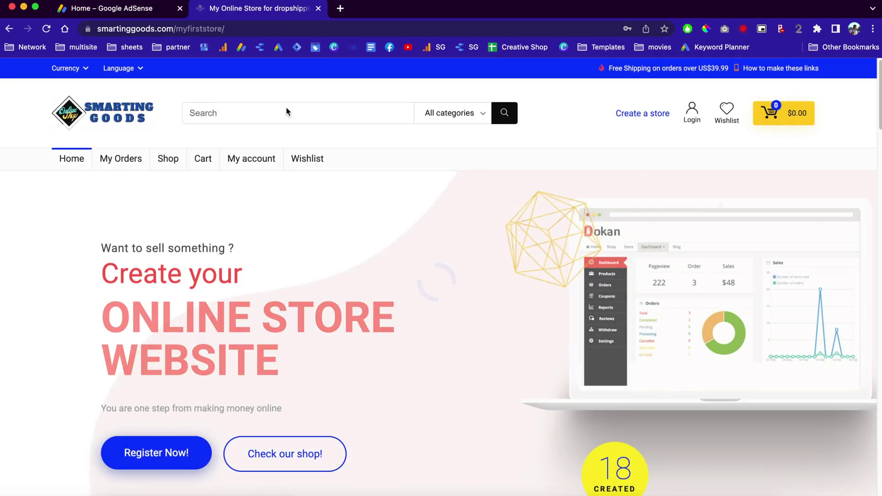
{"action": "scroll", "coordinate": [447, 197], "scroll_direction": "down", "scroll_amount": 5}
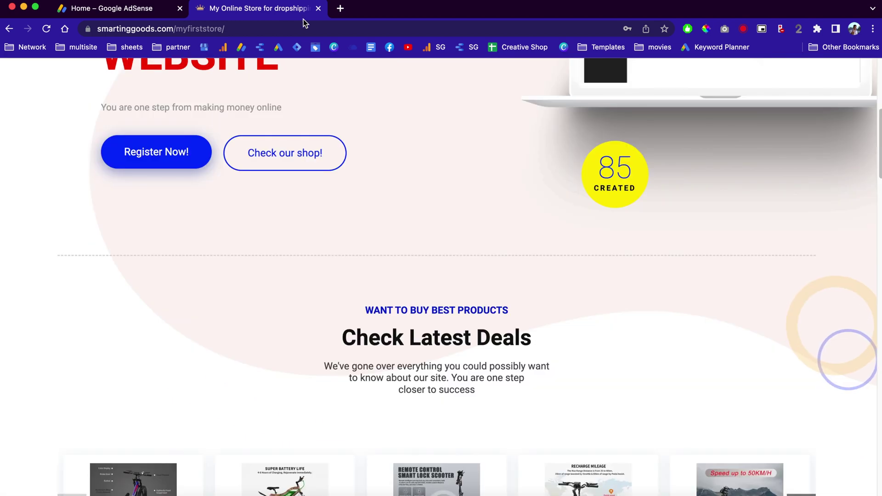
- Switch to the AdSense home dashboard with earnings and per-site performance
{"action": "left_click", "coordinate": [120, 9]}
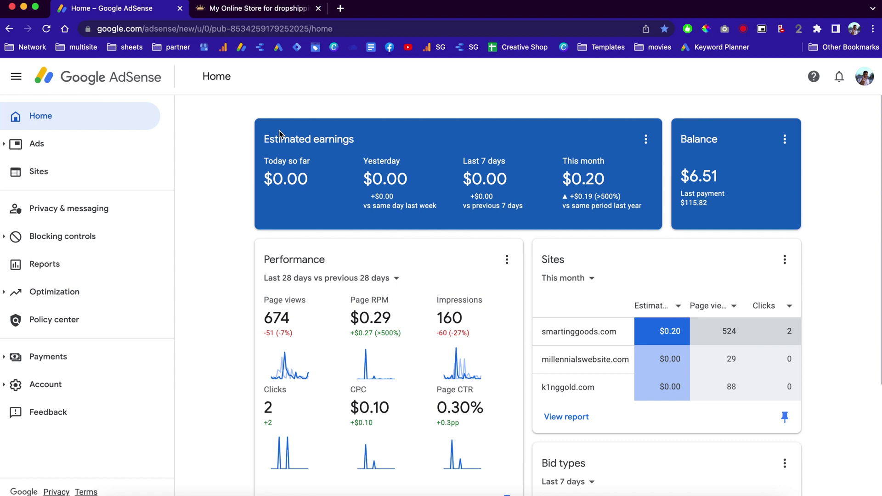
{"action": "scroll", "coordinate": [280, 134], "scroll_direction": "down", "scroll_amount": 1}
{"action": "scroll", "coordinate": [485, 254], "scroll_direction": "up", "scroll_amount": 1}
{"action": "scroll", "coordinate": [570, 275], "scroll_direction": "down", "scroll_amount": 3}
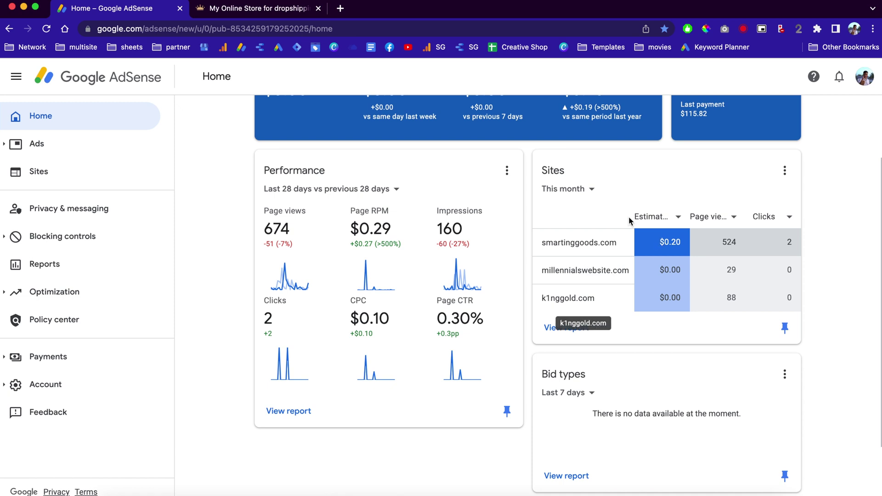
- Return to the store tab and log in with the autofilled credentials
{"action": "left_click", "coordinate": [267, 8]}
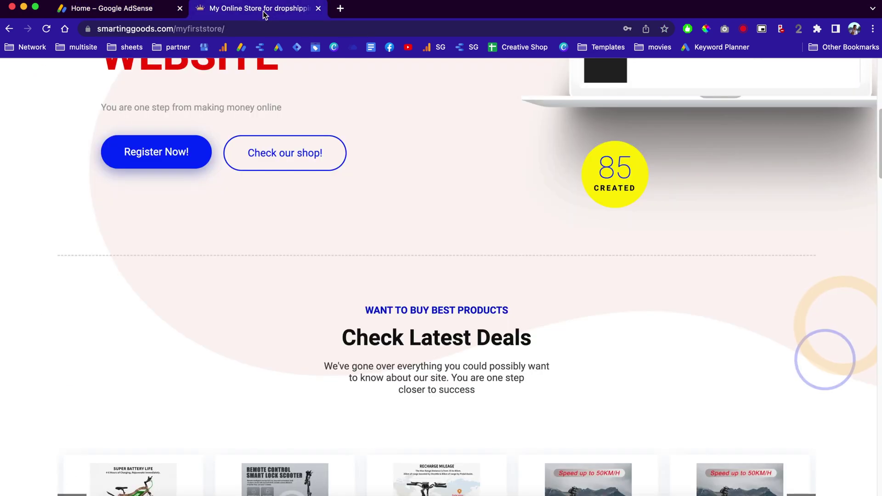
{"action": "scroll", "coordinate": [373, 168], "scroll_direction": "up", "scroll_amount": 5}
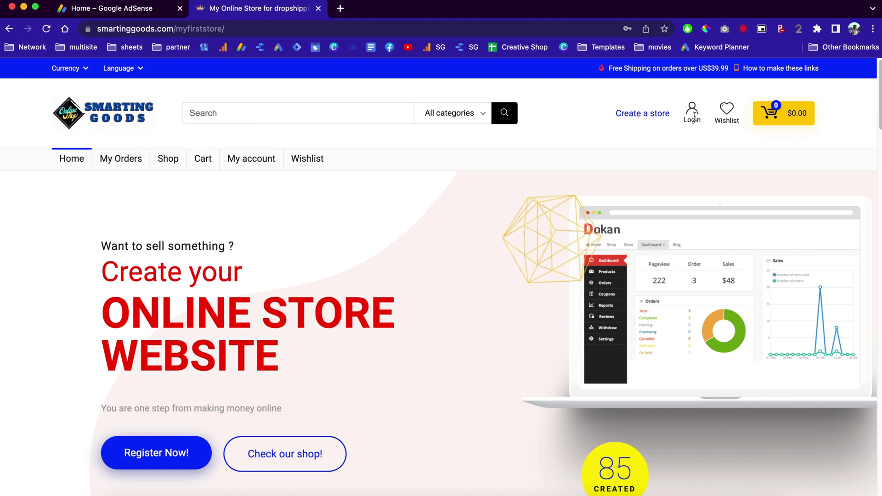
{"action": "scroll", "coordinate": [439, 221], "scroll_direction": "down", "scroll_amount": 2}
{"action": "scroll", "coordinate": [504, 258], "scroll_direction": "up", "scroll_amount": 2}
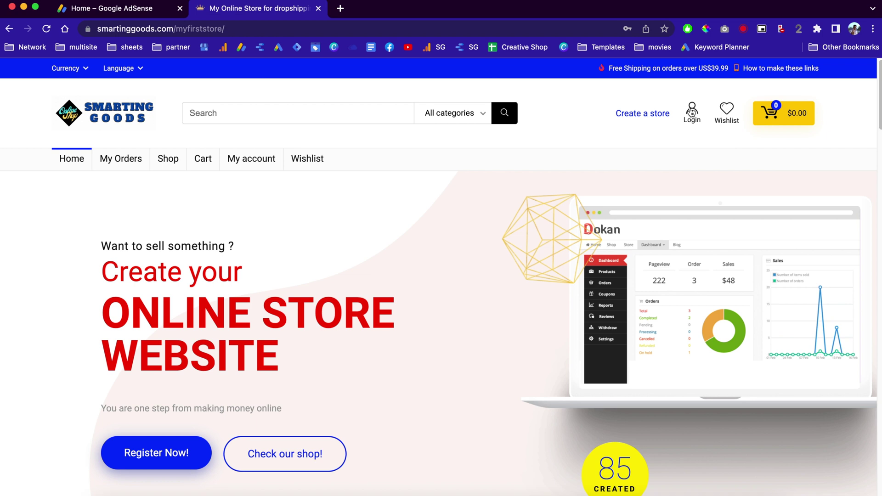
{"action": "left_click", "coordinate": [714, 126]}
{"action": "left_click", "coordinate": [351, 323]}
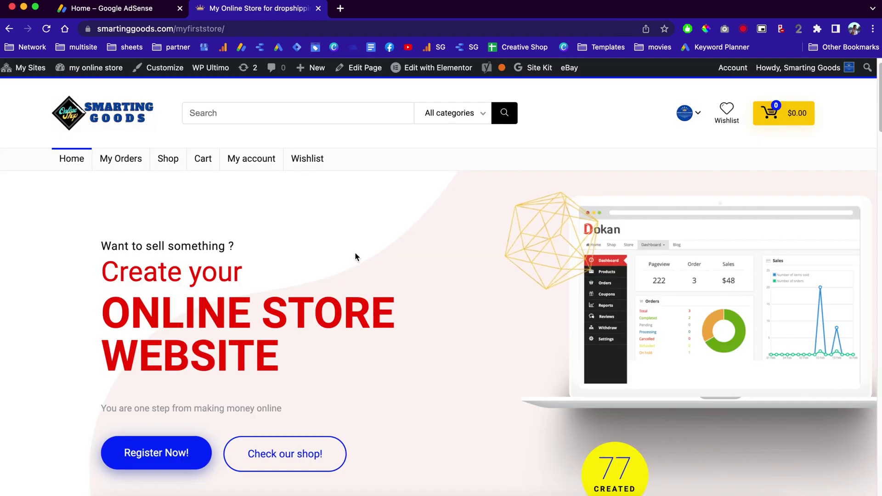
{"action": "mouse_move", "coordinate": [96, 67]}
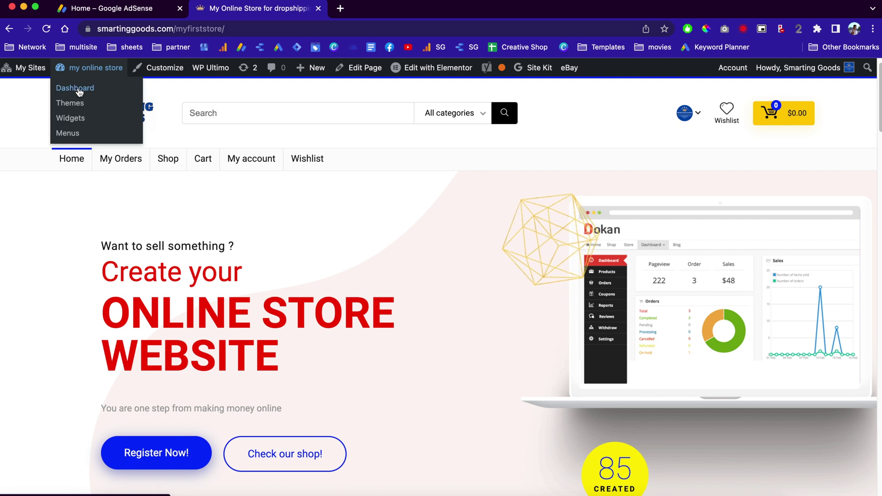
- Go to the store's admin dashboard and open Site Kit in a new tab
{"action": "left_click", "coordinate": [77, 90]}
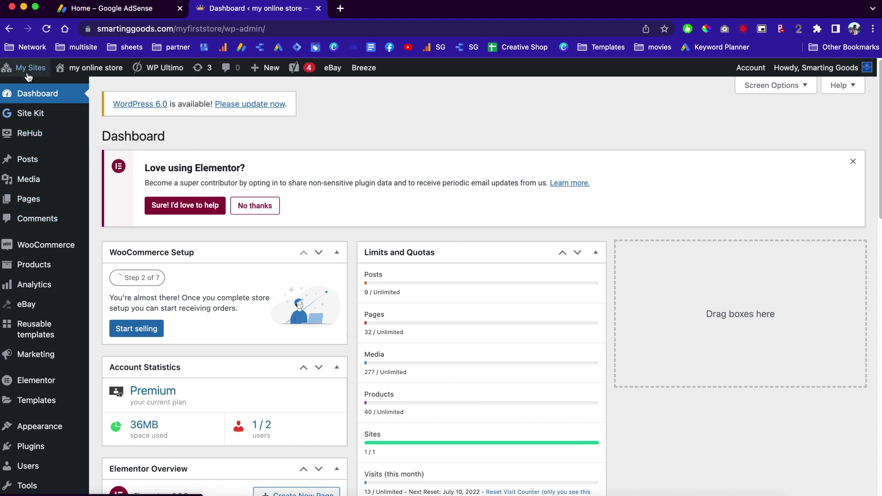
{"action": "mouse_move", "coordinate": [31, 113]}
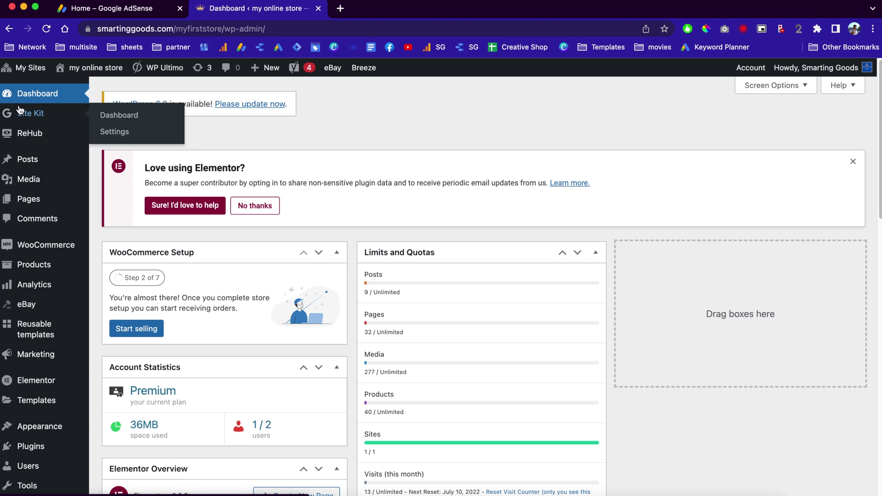
{"action": "scroll", "coordinate": [42, 125], "scroll_direction": "down", "scroll_amount": 3}
{"action": "scroll", "coordinate": [31, 111], "scroll_direction": "down", "scroll_amount": 2}
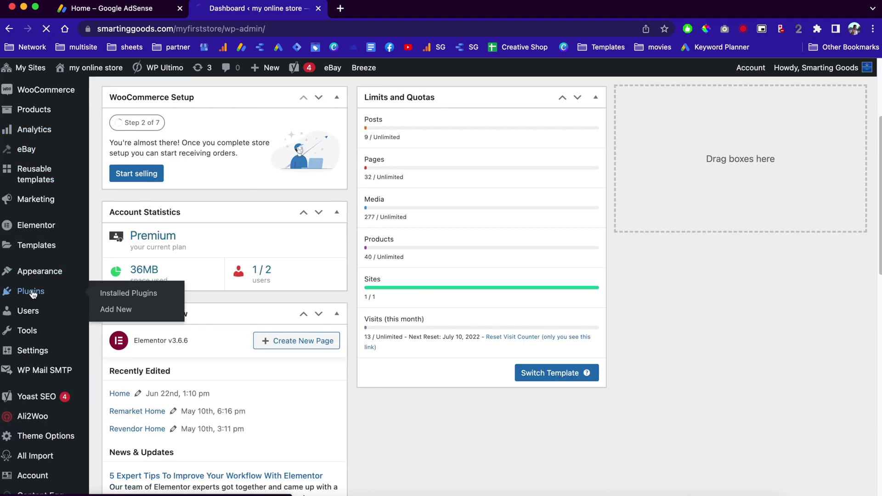
{"action": "scroll", "coordinate": [31, 294], "scroll_direction": "up", "scroll_amount": 5}
{"action": "left_click", "coordinate": [40, 101]}
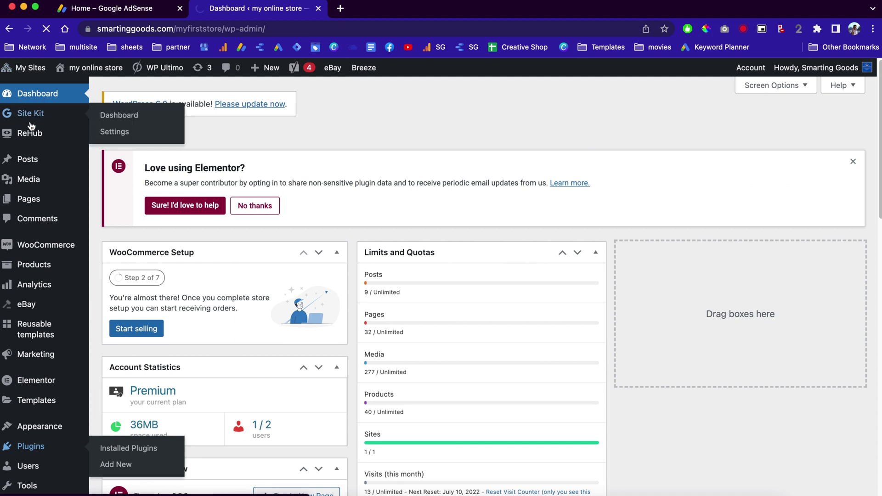
{"action": "right_click", "coordinate": [35, 116]}
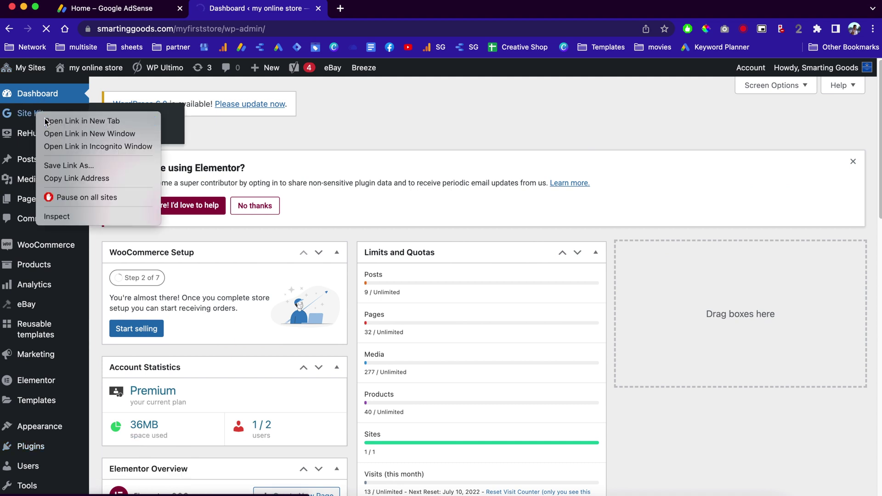
{"action": "left_click", "coordinate": [45, 118]}
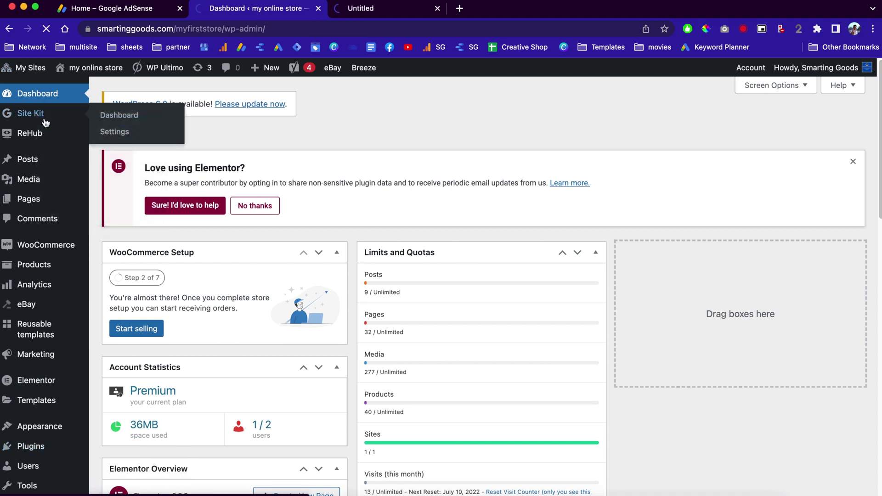
- Switch to the Site Kit dashboard and review it down to the Monetization AdSense card
{"action": "left_click", "coordinate": [383, 13]}
{"action": "scroll", "coordinate": [427, 199], "scroll_direction": "down", "scroll_amount": 2}
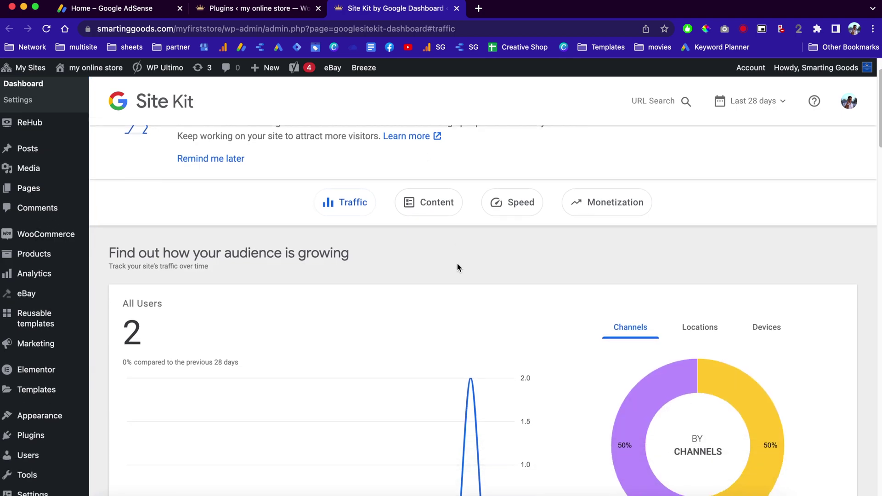
{"action": "scroll", "coordinate": [486, 263], "scroll_direction": "down", "scroll_amount": 3}
{"action": "scroll", "coordinate": [560, 270], "scroll_direction": "down", "scroll_amount": 2}
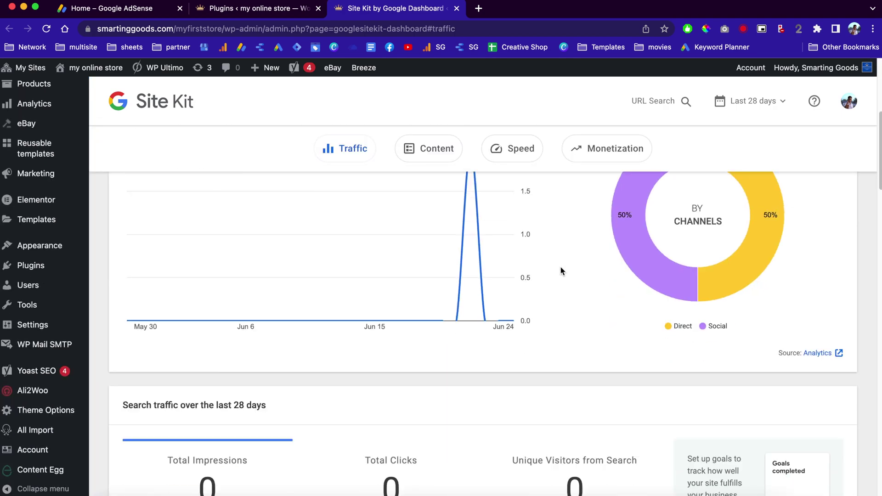
{"action": "scroll", "coordinate": [507, 279], "scroll_direction": "down", "scroll_amount": 1}
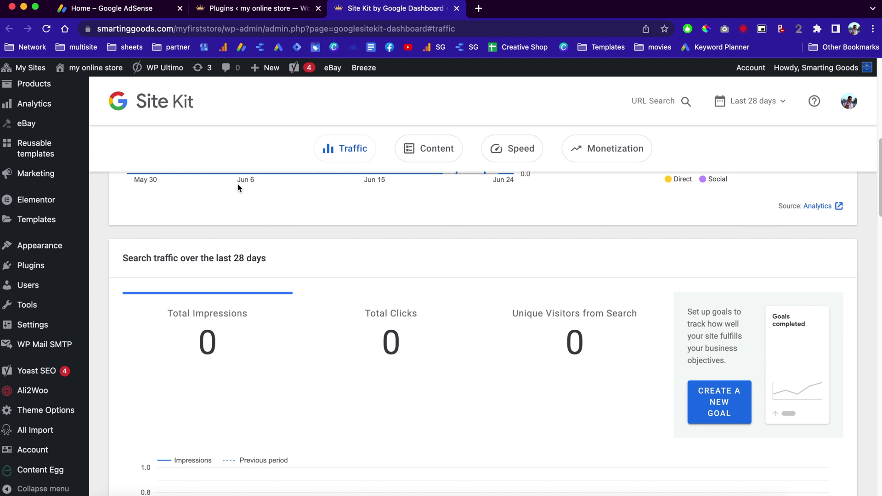
{"action": "scroll", "coordinate": [556, 240], "scroll_direction": "down", "scroll_amount": 1}
{"action": "scroll", "coordinate": [347, 313], "scroll_direction": "down", "scroll_amount": 5}
{"action": "scroll", "coordinate": [304, 333], "scroll_direction": "down", "scroll_amount": 3}
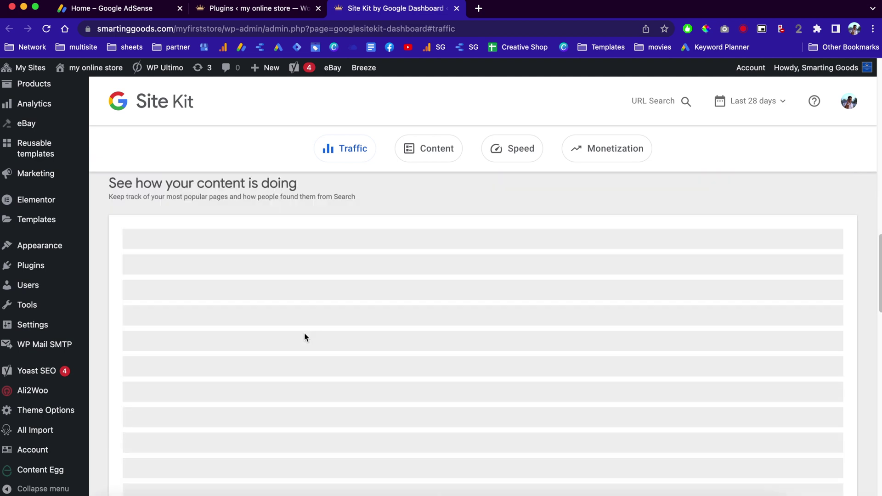
{"action": "scroll", "coordinate": [331, 354], "scroll_direction": "down", "scroll_amount": 2}
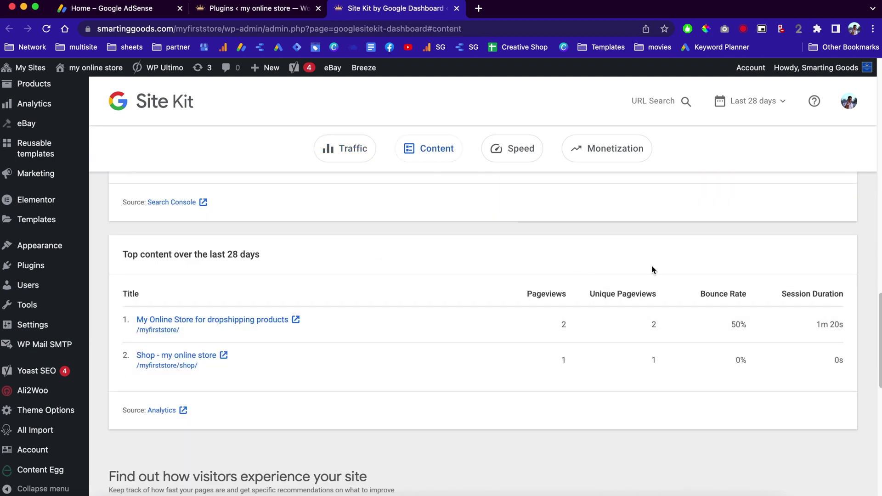
{"action": "scroll", "coordinate": [470, 346], "scroll_direction": "down", "scroll_amount": 5}
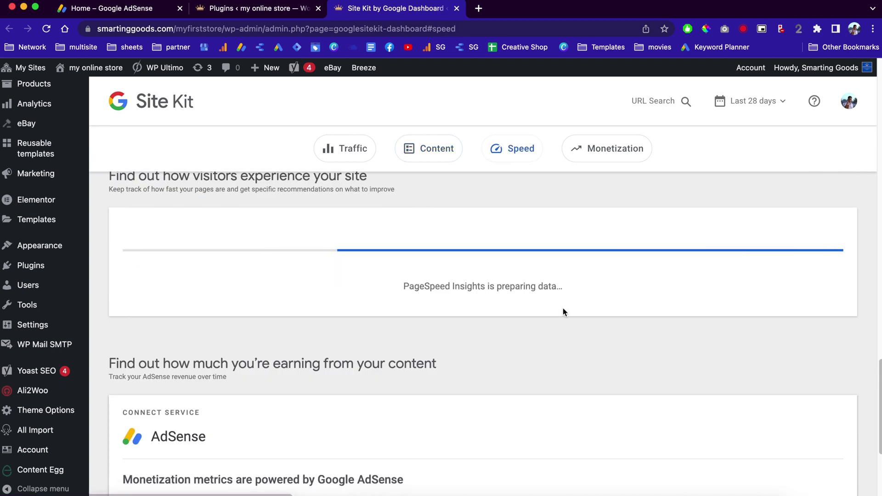
{"action": "scroll", "coordinate": [562, 310], "scroll_direction": "down", "scroll_amount": 3}
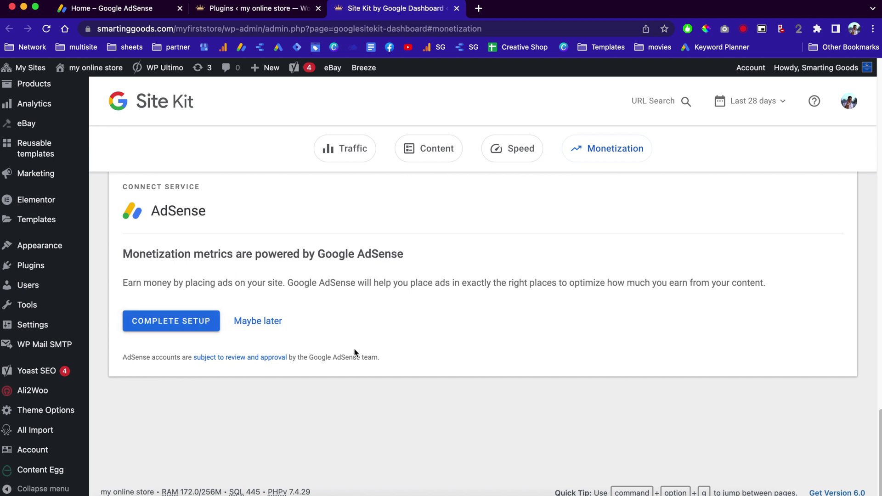
- Complete the Site Kit AdSense setup, choosing Enable Auto Ads to reach the AdSense preview
{"action": "left_click", "coordinate": [152, 323]}
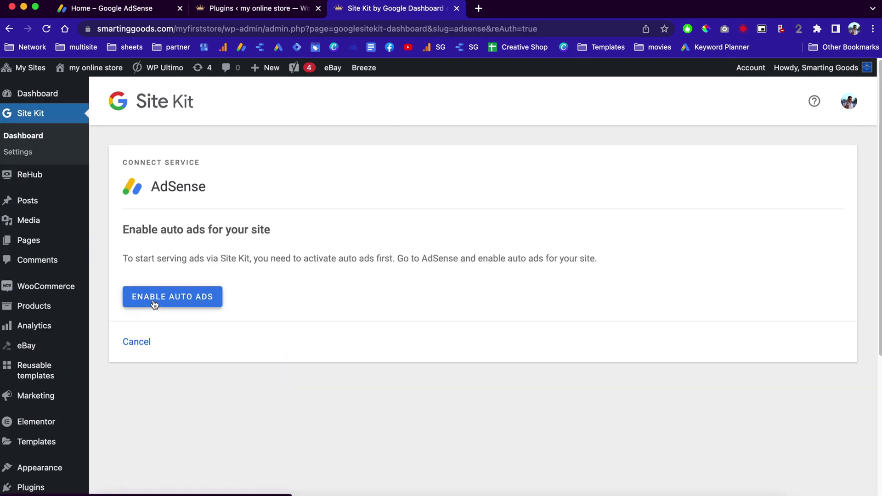
{"action": "left_click", "coordinate": [153, 298]}
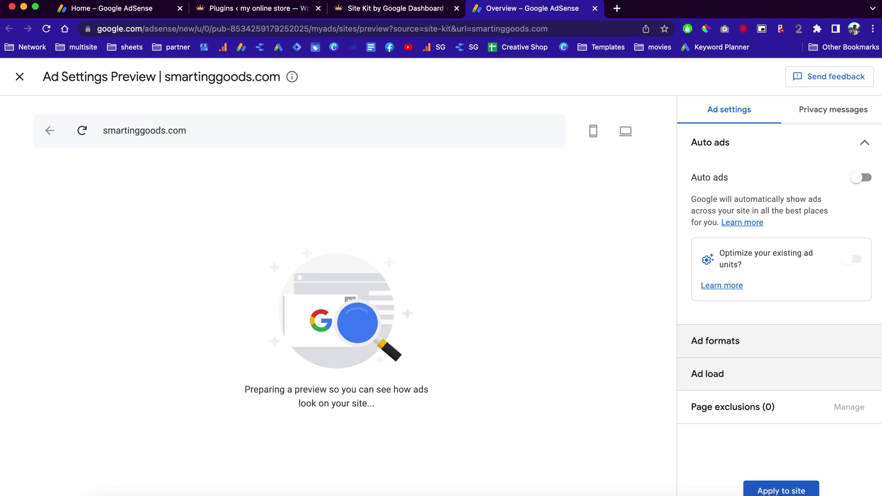
- Close the Ad Settings Preview and go to the AdSense Sites list
{"action": "left_click", "coordinate": [780, 491]}
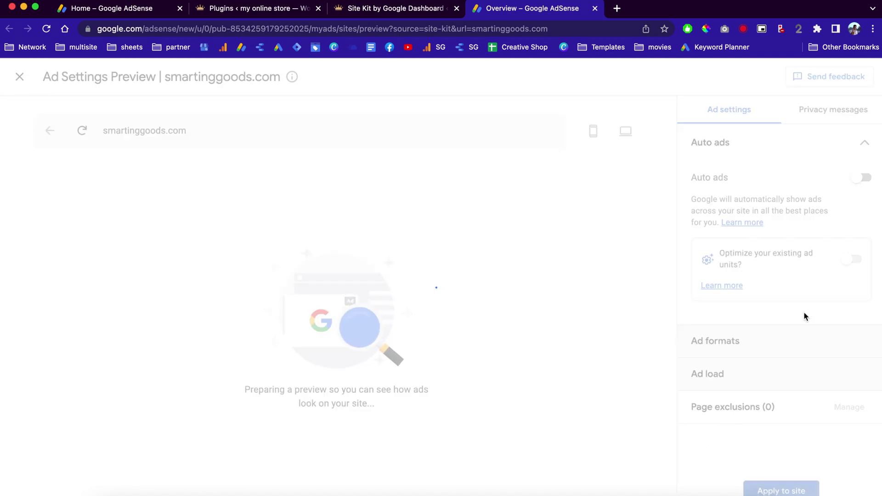
{"action": "left_click", "coordinate": [53, 206]}
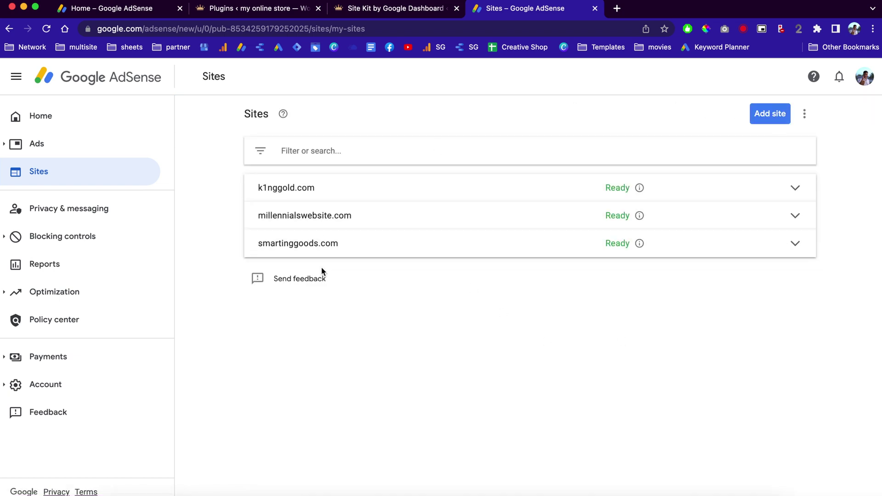
- Submit smartinggoods.com/myfirststore as a new site, then close the form back to Sites
{"action": "left_click", "coordinate": [769, 114]}
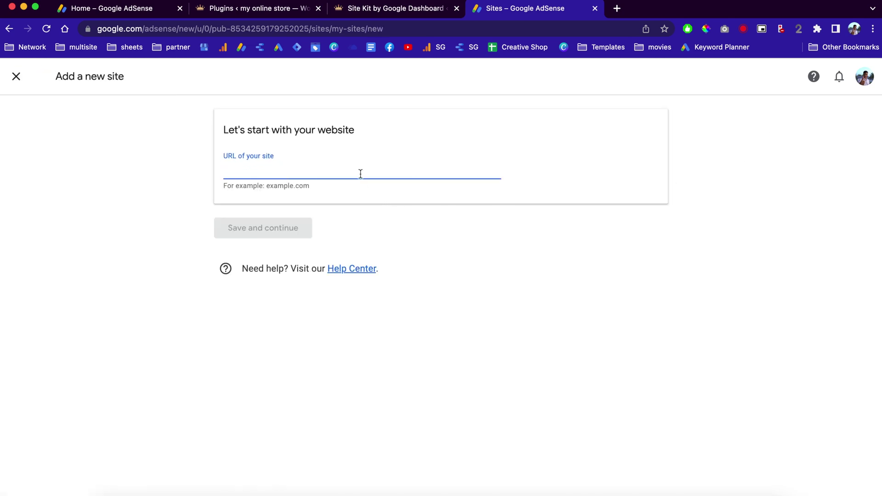
{"action": "type", "text": "smartinggoods.com/myfirststore"}
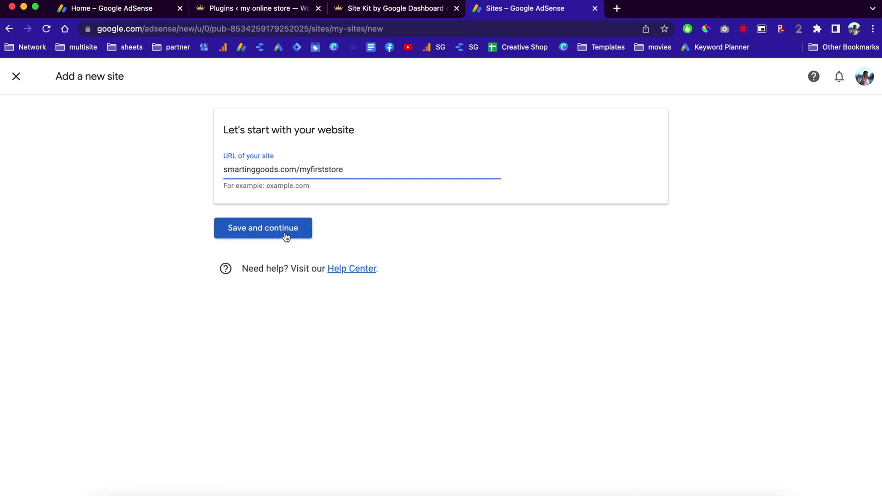
{"action": "left_click", "coordinate": [285, 232]}
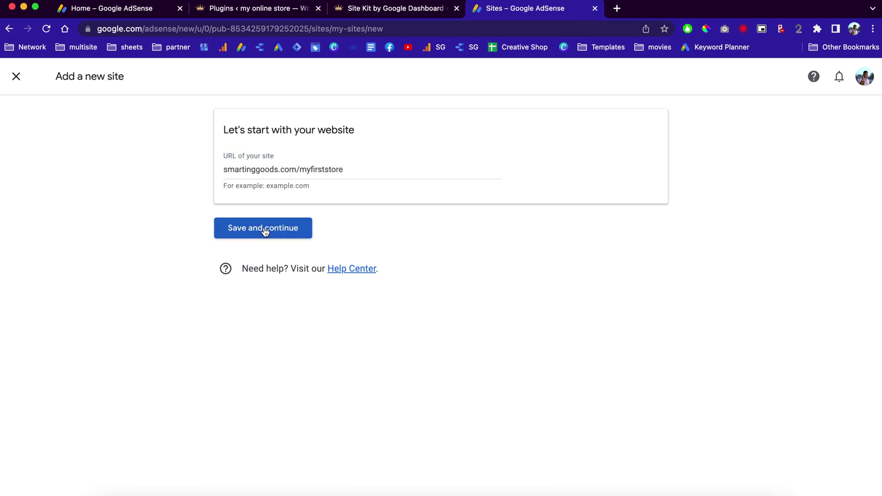
{"action": "left_click", "coordinate": [17, 79]}
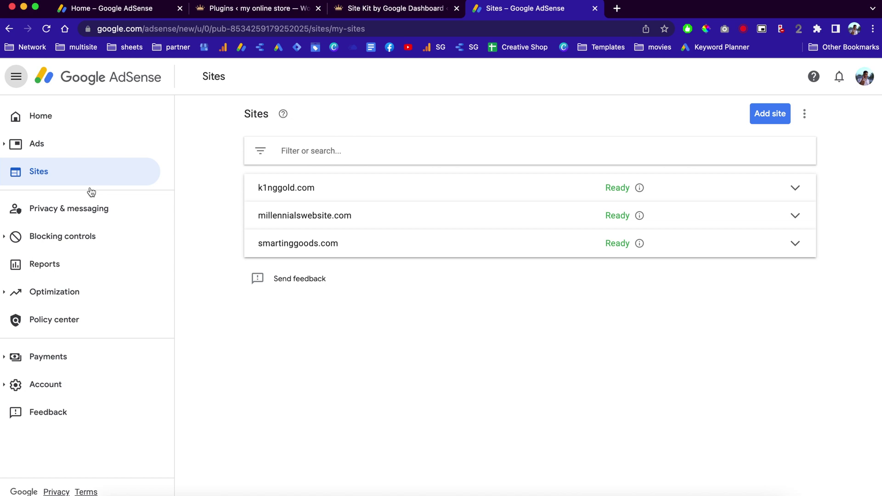
- From Ads > By ad unit, start a new Display ads unit
{"action": "left_click", "coordinate": [61, 148]}
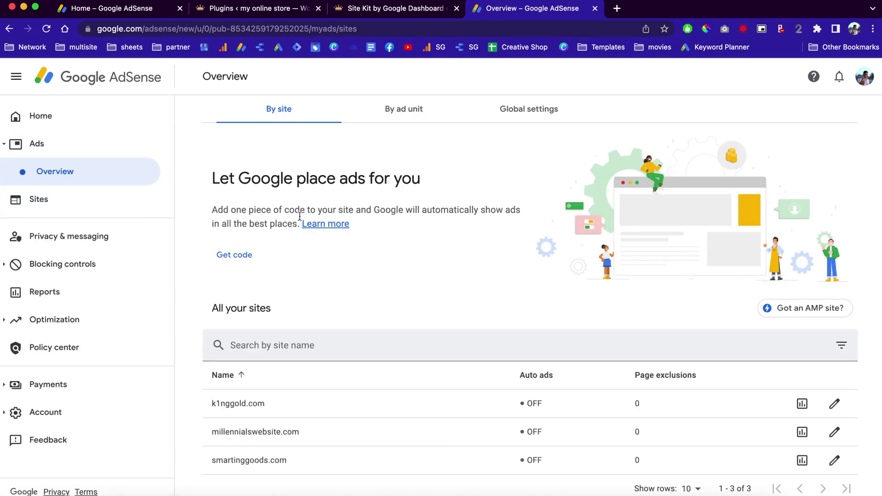
{"action": "left_click", "coordinate": [406, 111]}
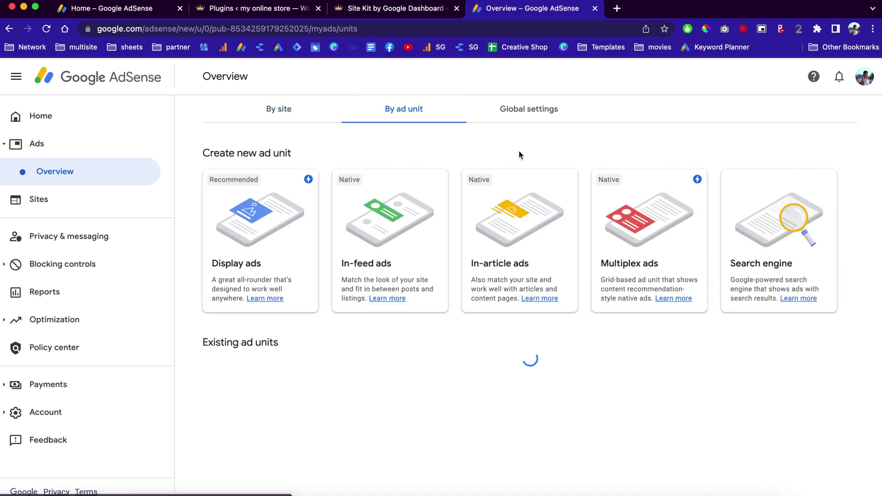
{"action": "left_click", "coordinate": [237, 228]}
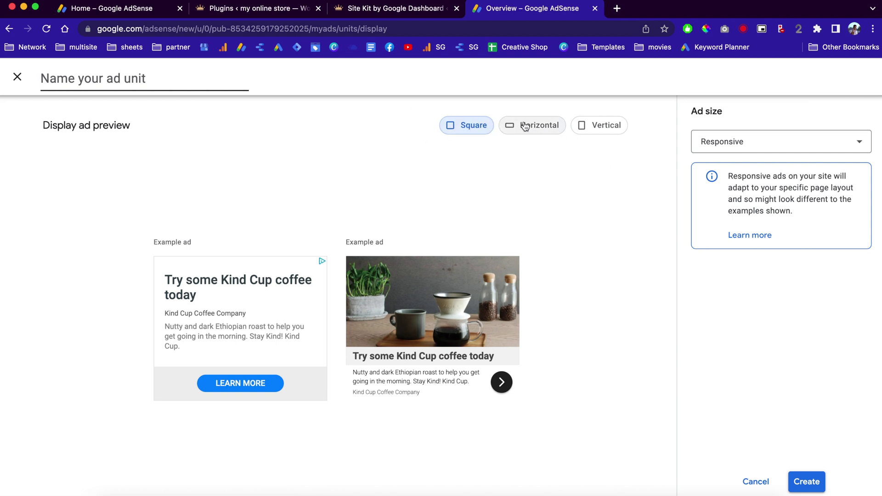
- Preview square, vertical and horizontal layouts, keep size Responsive, and create the 'my first store' ad unit
{"action": "left_click", "coordinate": [537, 128]}
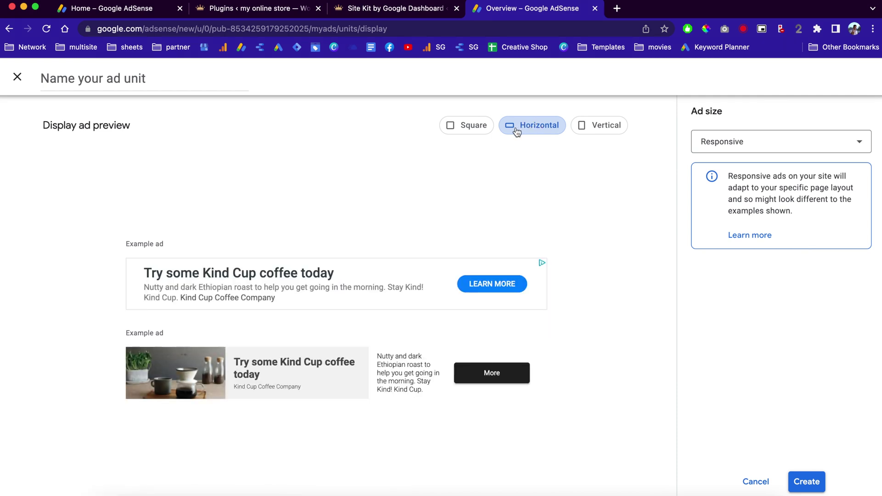
{"action": "left_click", "coordinate": [472, 129]}
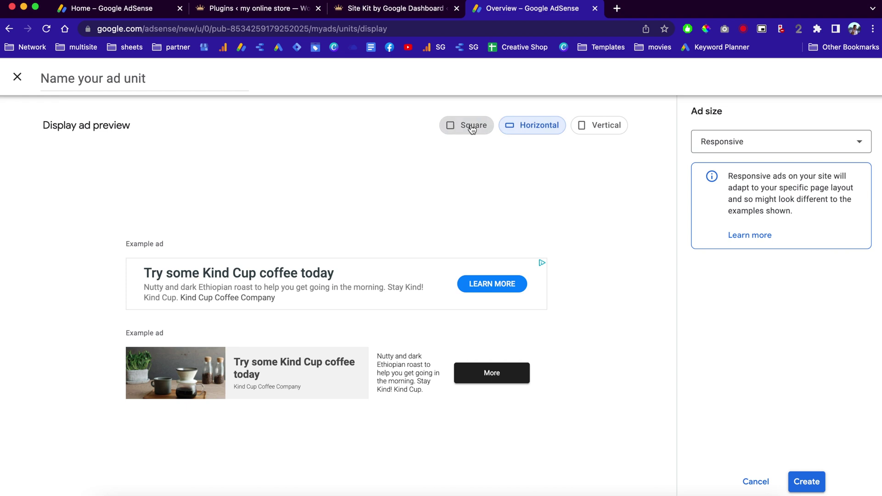
{"action": "left_click", "coordinate": [599, 130]}
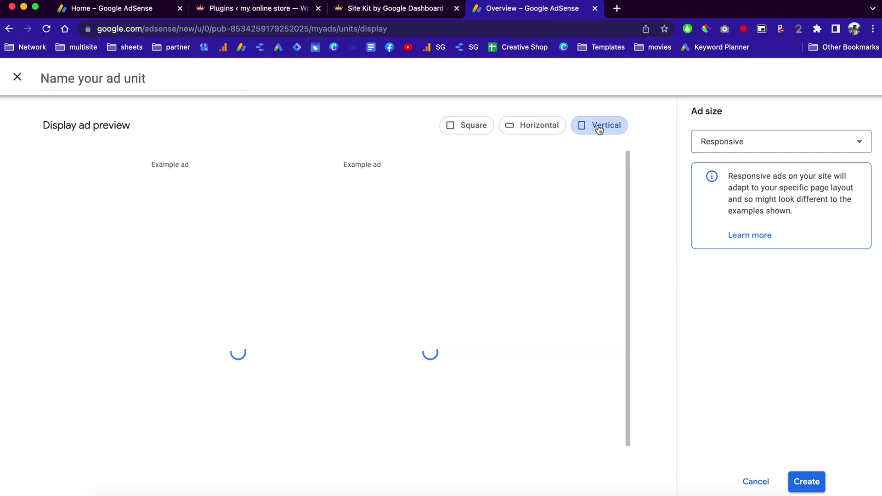
{"action": "left_click", "coordinate": [544, 128]}
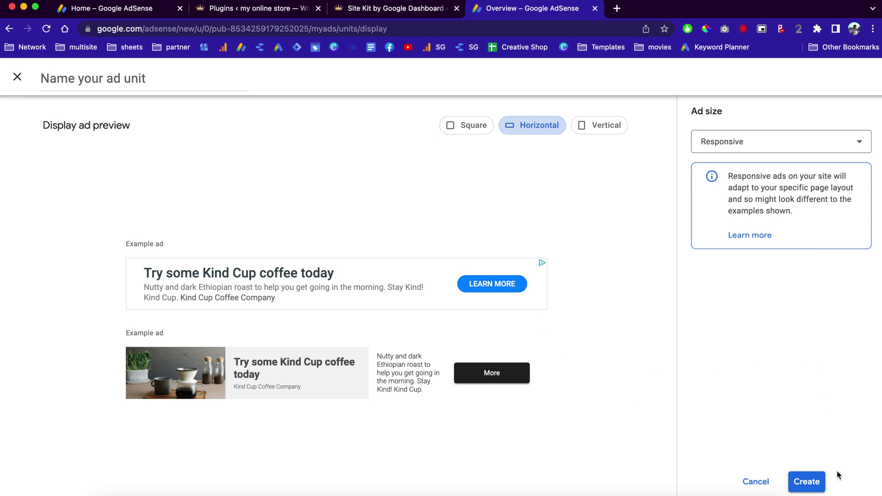
{"action": "left_click", "coordinate": [728, 142]}
{"action": "left_click", "coordinate": [744, 150]}
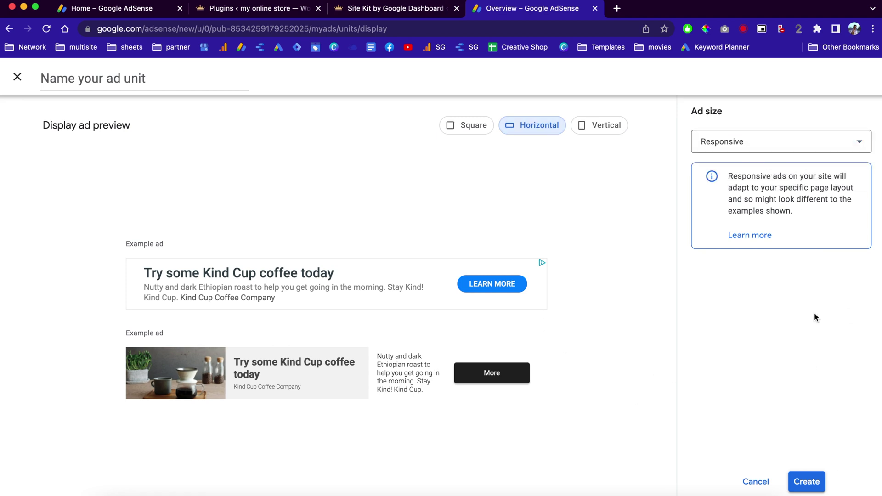
{"action": "left_click", "coordinate": [799, 484]}
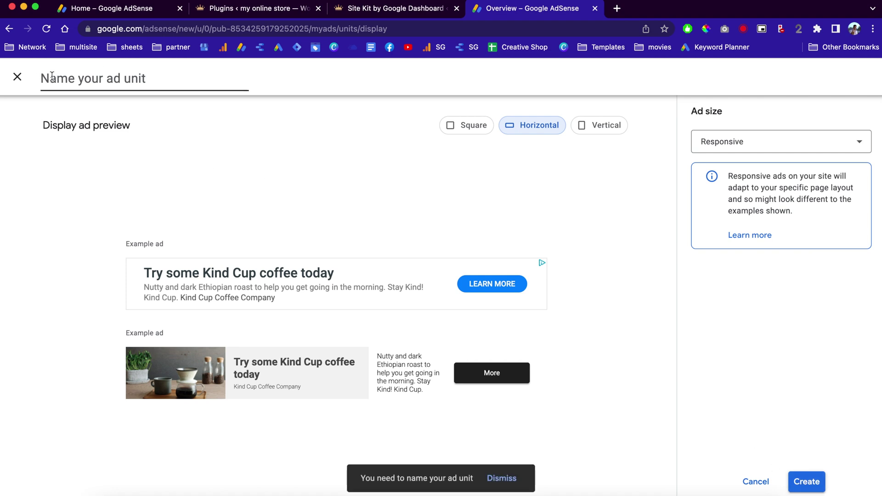
{"action": "type", "text": "my first store"}
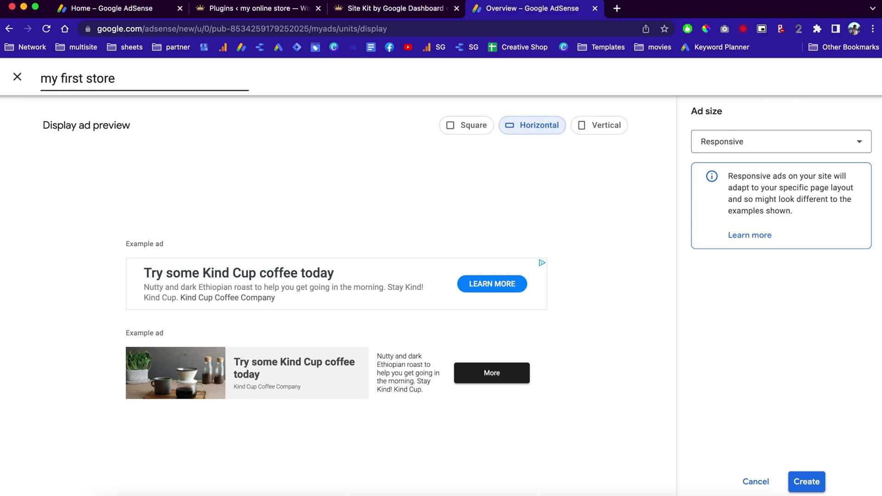
{"action": "left_click", "coordinate": [820, 482]}
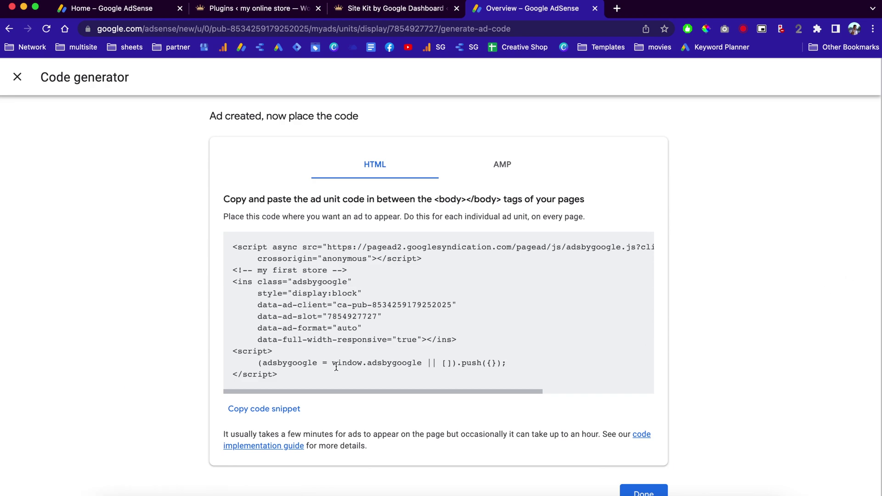
- Copy the generated ad unit code and return to the Site Kit by Google dashboard
{"action": "left_click", "coordinate": [266, 409]}
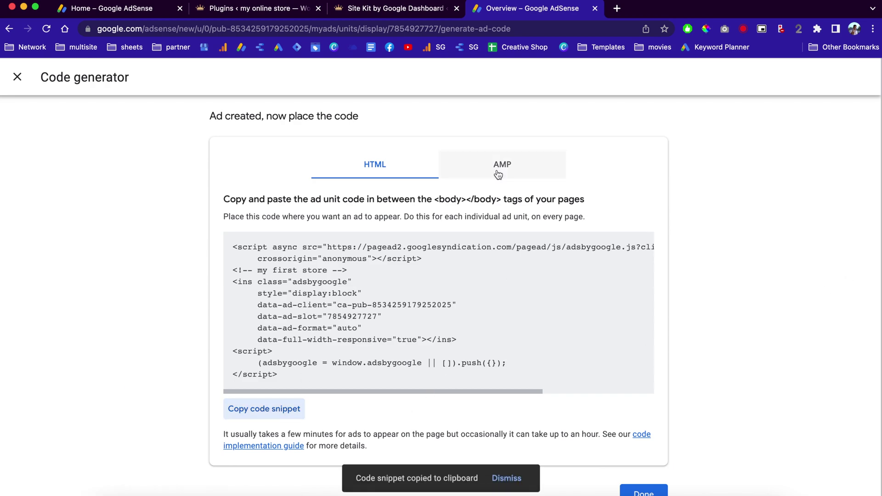
{"action": "left_click", "coordinate": [389, 8]}
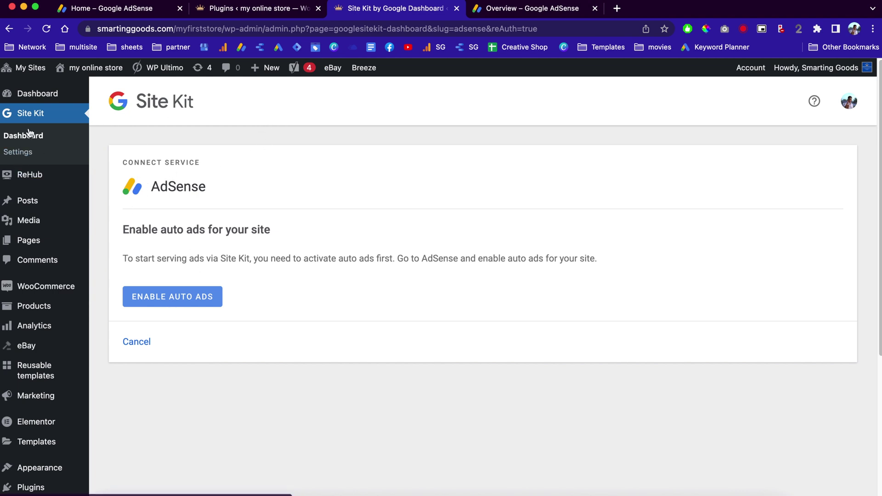
{"action": "mouse_move", "coordinate": [29, 175]}
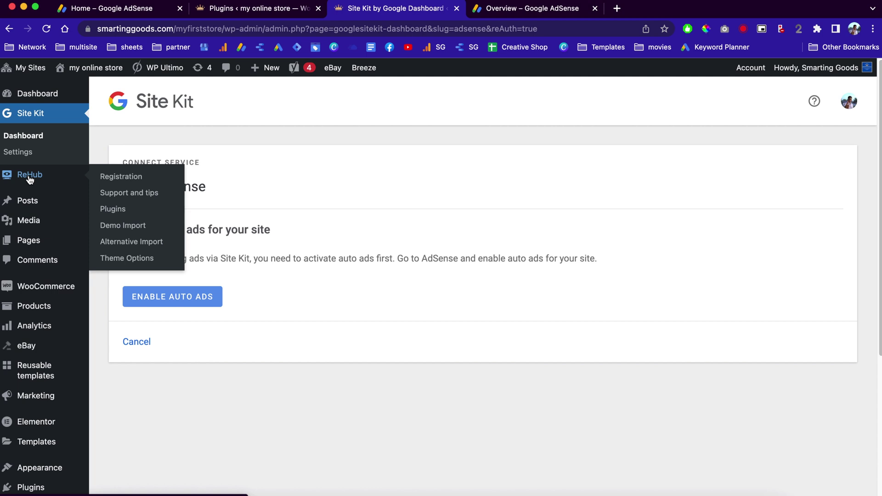
- Go to ReHub theme options' Ads and Code Zones and select the header and footer ads heading
{"action": "left_click", "coordinate": [139, 261]}
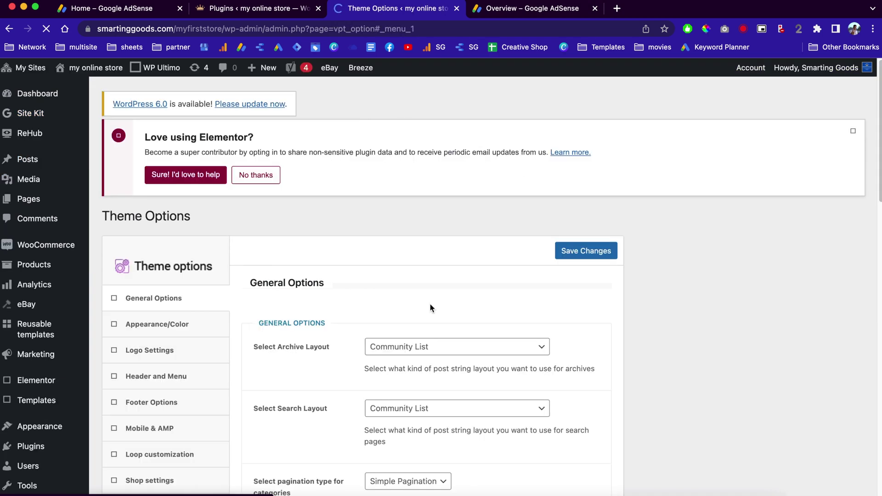
{"action": "scroll", "coordinate": [293, 255], "scroll_direction": "down", "scroll_amount": 2}
{"action": "scroll", "coordinate": [256, 312], "scroll_direction": "down", "scroll_amount": 4}
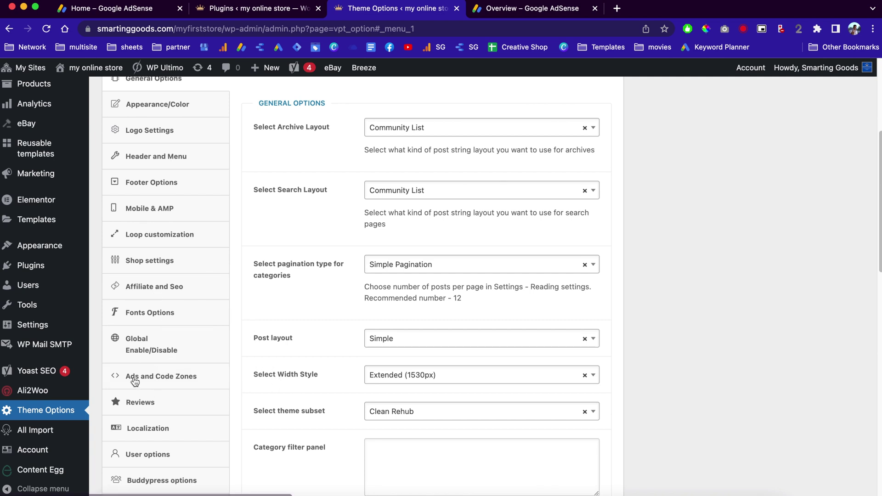
{"action": "left_click", "coordinate": [158, 382]}
{"action": "scroll", "coordinate": [331, 238], "scroll_direction": "up", "scroll_amount": 1}
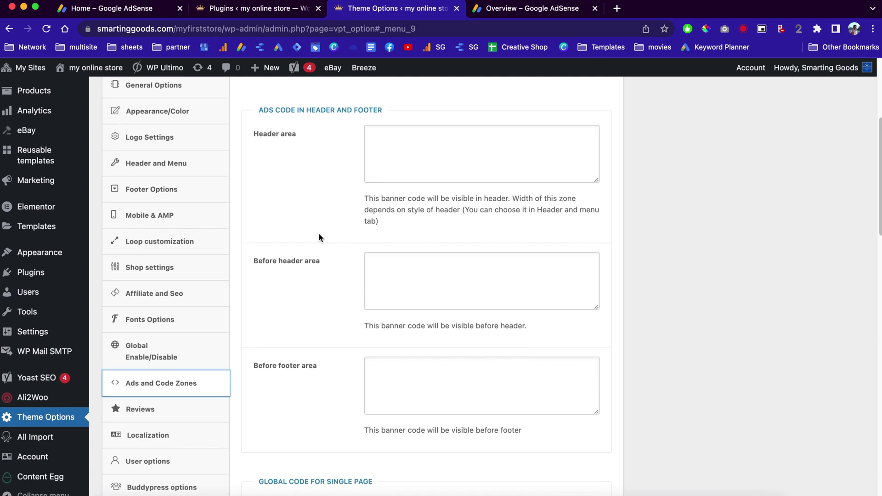
{"action": "left_click_drag", "start_coordinate": [261, 146], "coordinate": [305, 146]}
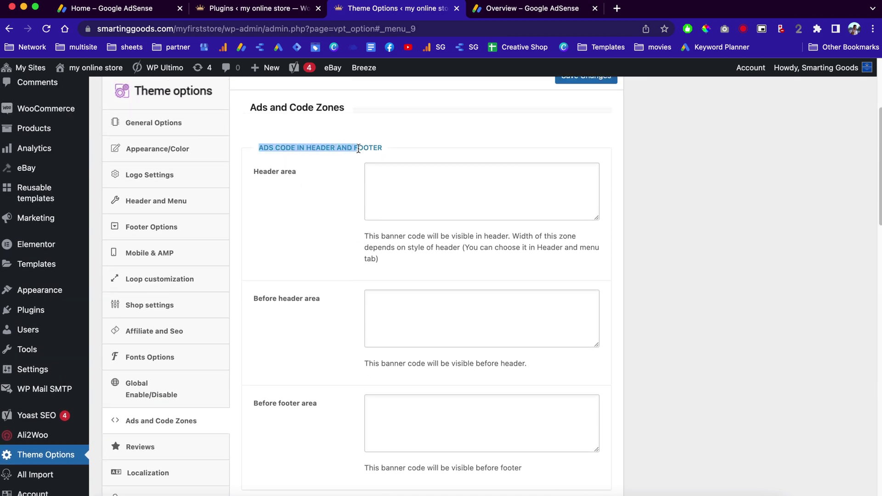
{"action": "left_click_drag", "start_coordinate": [325, 150], "coordinate": [382, 151]}
{"action": "scroll", "coordinate": [369, 282], "scroll_direction": "down", "scroll_amount": 3}
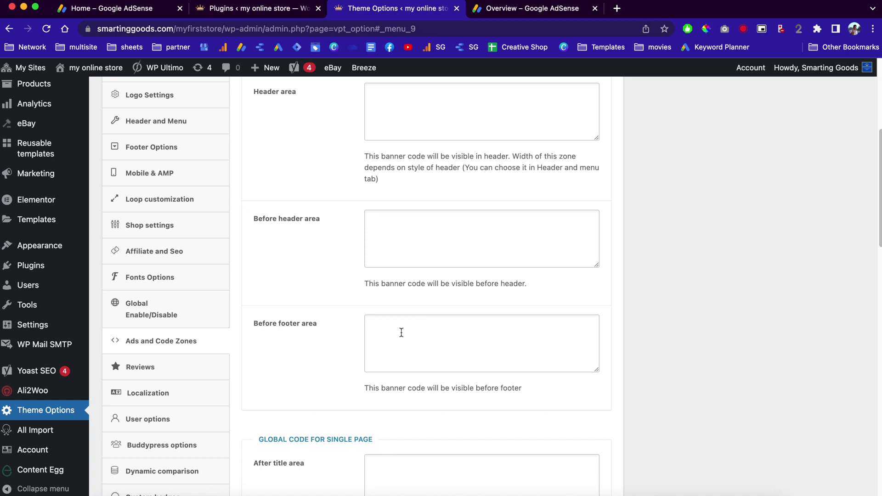
- Paste the AdSense code into the before-footer and after-post ad zones
{"action": "key", "text": "super+v"}
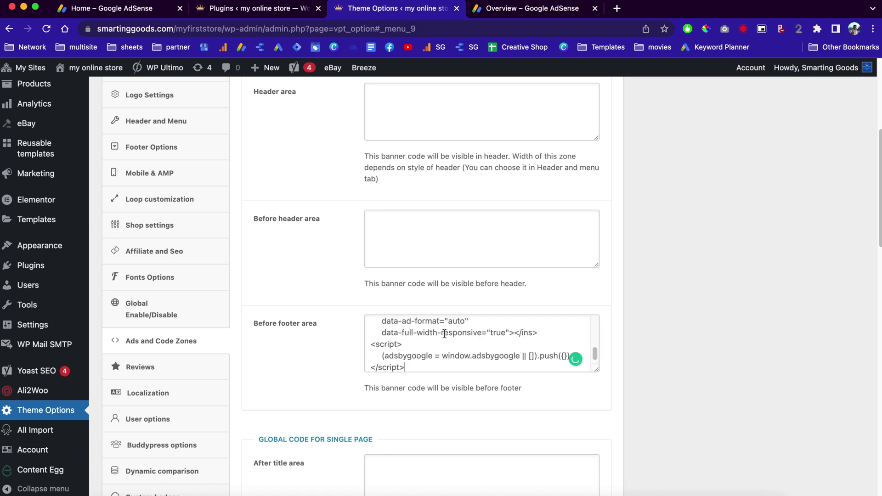
{"action": "scroll", "coordinate": [324, 336], "scroll_direction": "down", "scroll_amount": 5}
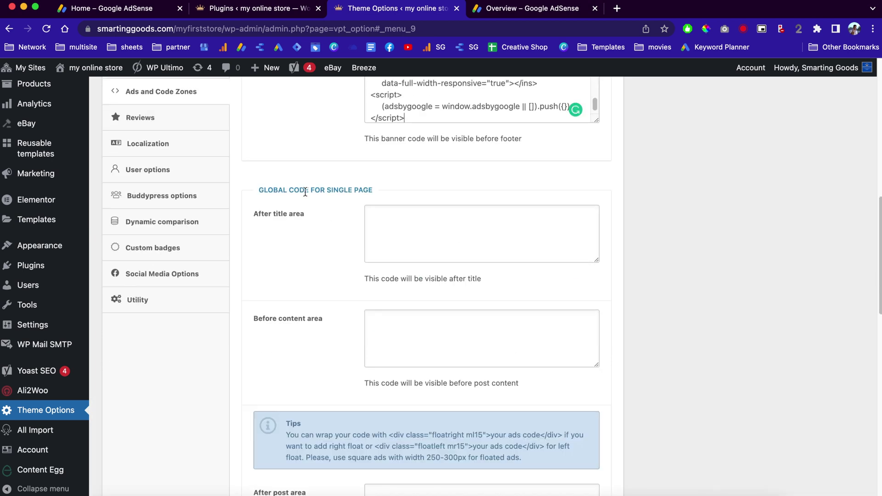
{"action": "scroll", "coordinate": [338, 230], "scroll_direction": "down", "scroll_amount": 5}
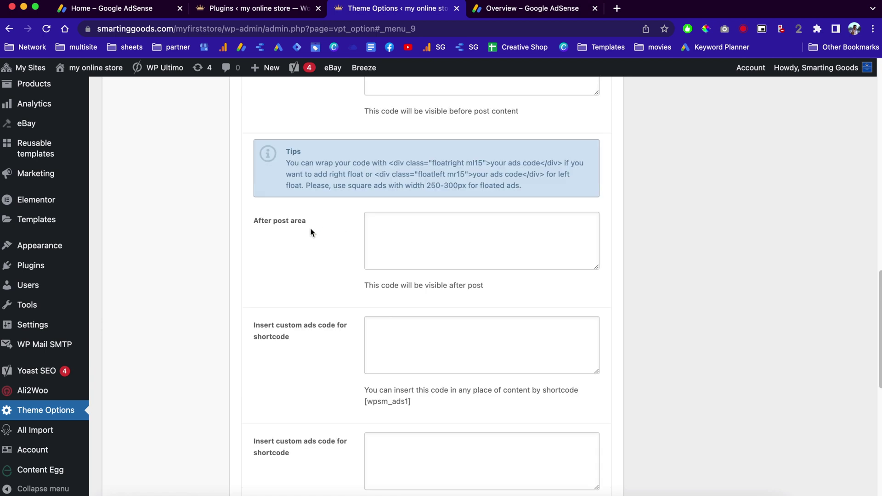
{"action": "left_click", "coordinate": [393, 232]}
{"action": "key", "text": "super+v"}
{"action": "scroll", "coordinate": [317, 295], "scroll_direction": "down", "scroll_amount": 1}
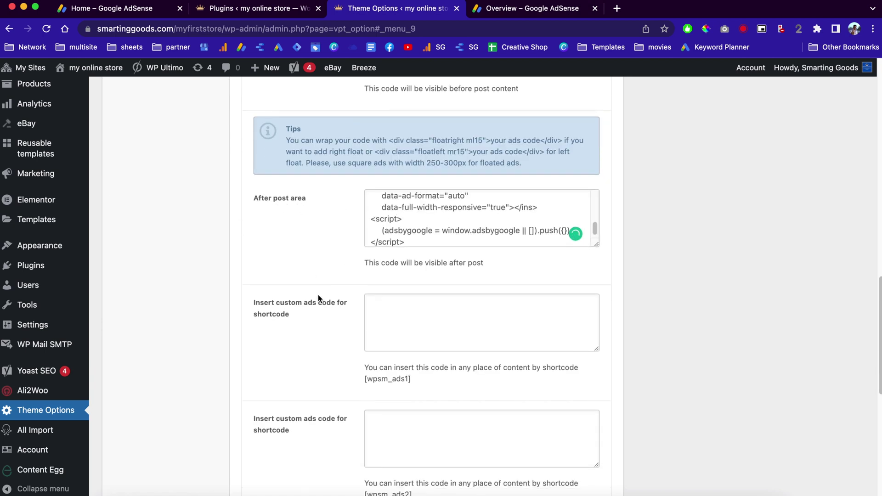
{"action": "scroll", "coordinate": [588, 258], "scroll_direction": "up", "scroll_amount": 10}
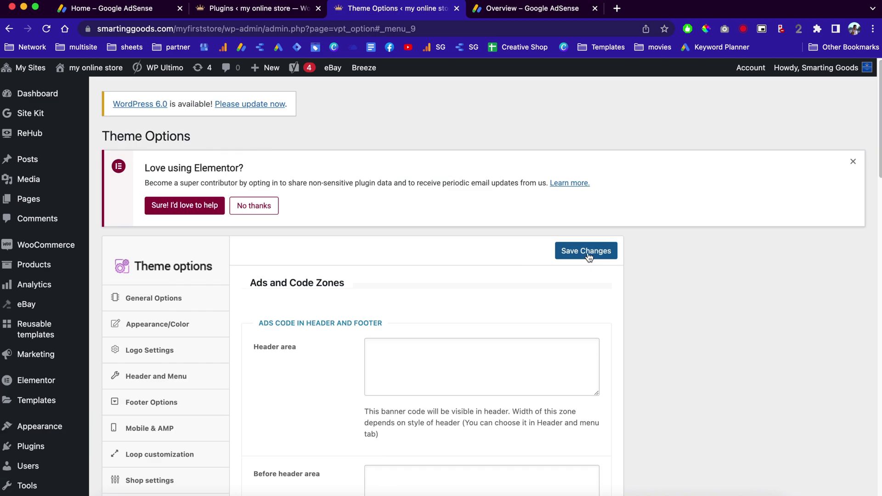
- Save the ad zones, allowlisting the Wordfence-blocked save request until 'Saving successful'
{"action": "left_click", "coordinate": [588, 252]}
{"action": "left_click", "coordinate": [393, 323]}
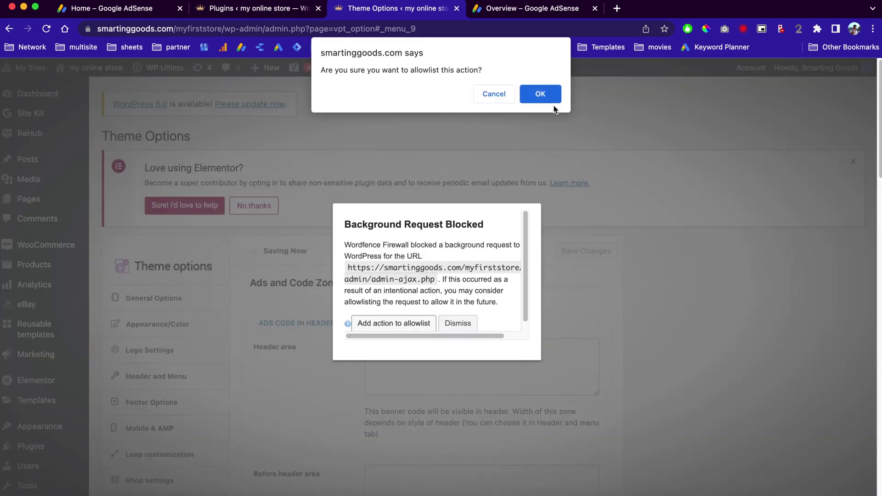
{"action": "left_click", "coordinate": [538, 94]}
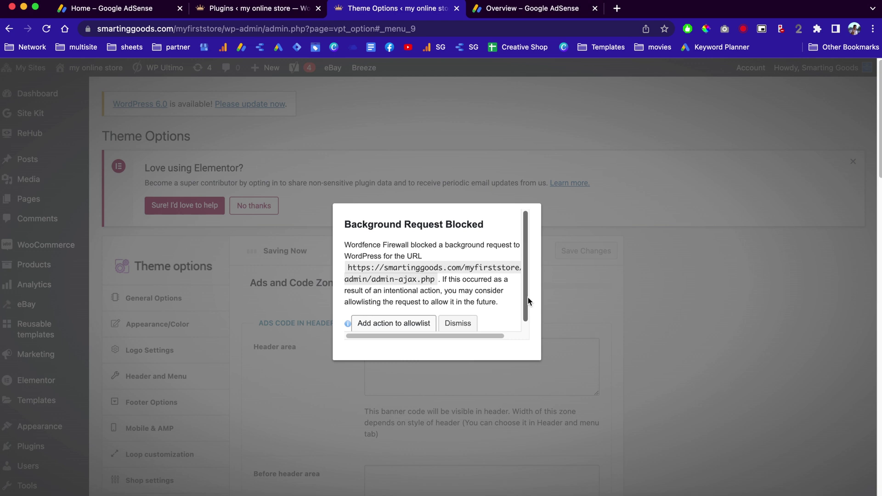
{"action": "left_click", "coordinate": [538, 94]}
{"action": "left_click", "coordinate": [45, 29]}
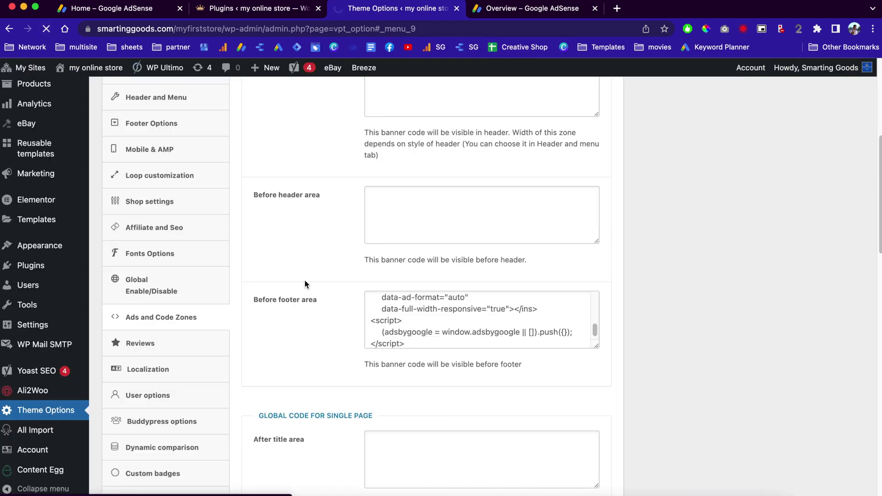
{"action": "mouse_move", "coordinate": [95, 68]}
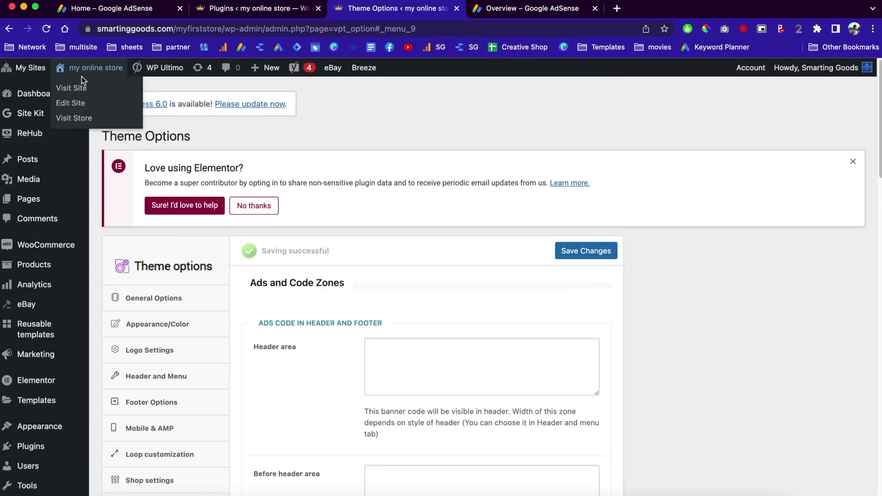
{"action": "right_click", "coordinate": [82, 88]}
- View the live store in an Incognito window and check the display ad on home and Blog pages
{"action": "left_click", "coordinate": [139, 117]}
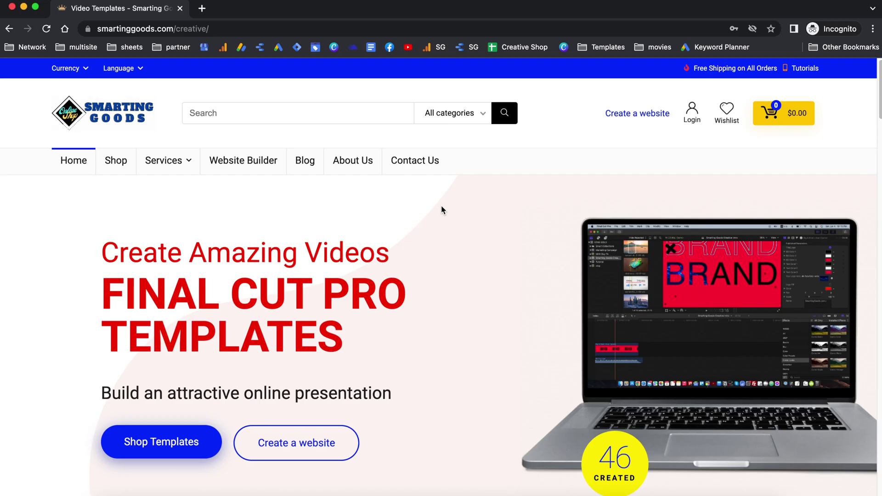
{"action": "scroll", "coordinate": [441, 205], "scroll_direction": "down", "scroll_amount": 5}
{"action": "scroll", "coordinate": [443, 207], "scroll_direction": "down", "scroll_amount": 5}
{"action": "scroll", "coordinate": [443, 207], "scroll_direction": "down", "scroll_amount": 10}
{"action": "scroll", "coordinate": [444, 207], "scroll_direction": "down", "scroll_amount": 10}
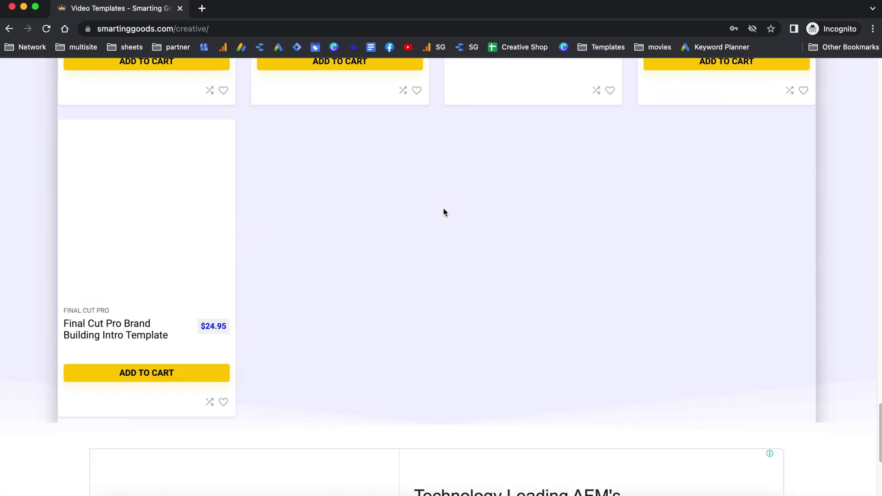
{"action": "scroll", "coordinate": [443, 208], "scroll_direction": "down", "scroll_amount": 5}
{"action": "scroll", "coordinate": [503, 248], "scroll_direction": "down", "scroll_amount": 2}
{"action": "scroll", "coordinate": [451, 230], "scroll_direction": "up", "scroll_amount": 2}
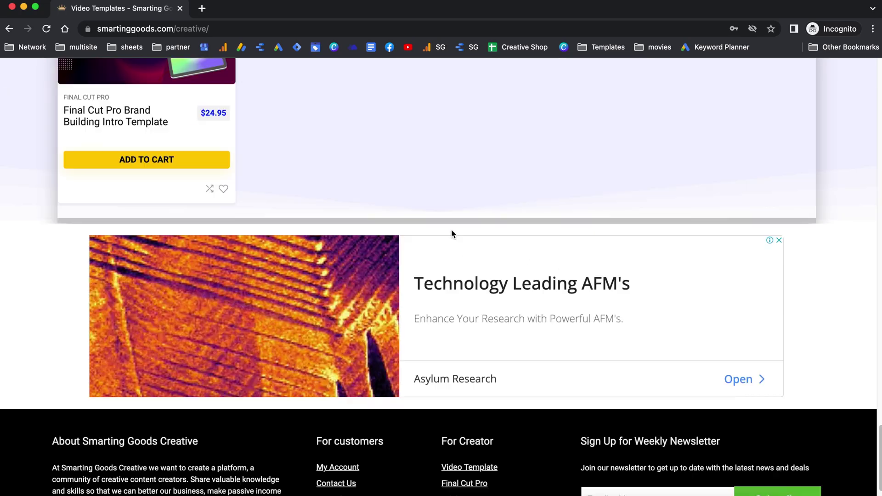
{"action": "scroll", "coordinate": [453, 230], "scroll_direction": "up", "scroll_amount": 10}
{"action": "scroll", "coordinate": [453, 232], "scroll_direction": "up", "scroll_amount": 10}
{"action": "scroll", "coordinate": [453, 233], "scroll_direction": "up", "scroll_amount": 10}
{"action": "scroll", "coordinate": [455, 233], "scroll_direction": "up", "scroll_amount": 5}
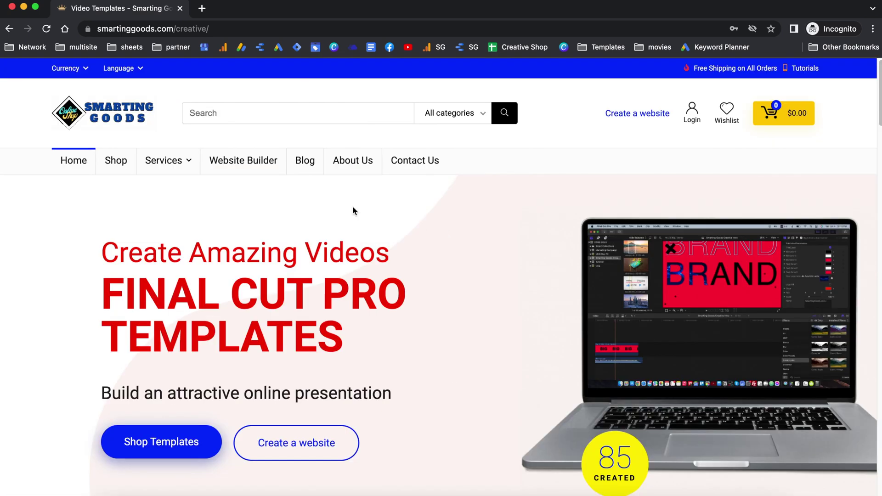
{"action": "left_click", "coordinate": [311, 158]}
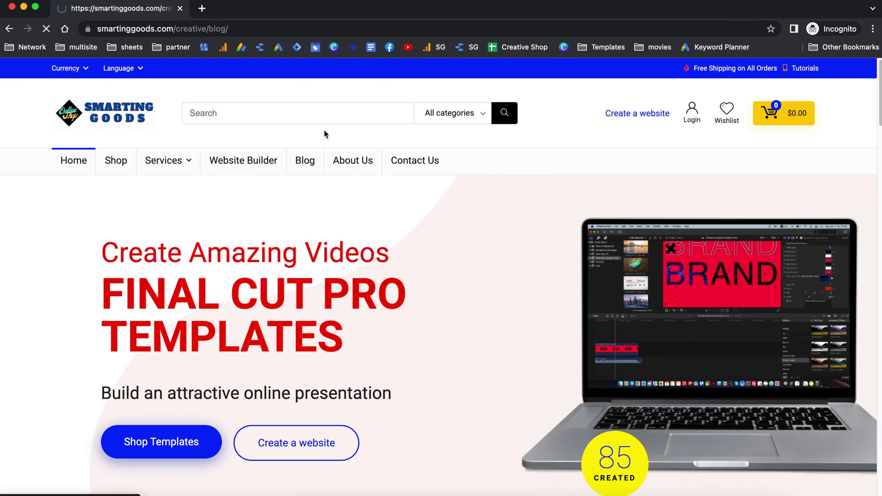
{"action": "scroll", "coordinate": [446, 251], "scroll_direction": "down", "scroll_amount": 7}
{"action": "scroll", "coordinate": [447, 256], "scroll_direction": "down", "scroll_amount": 8}
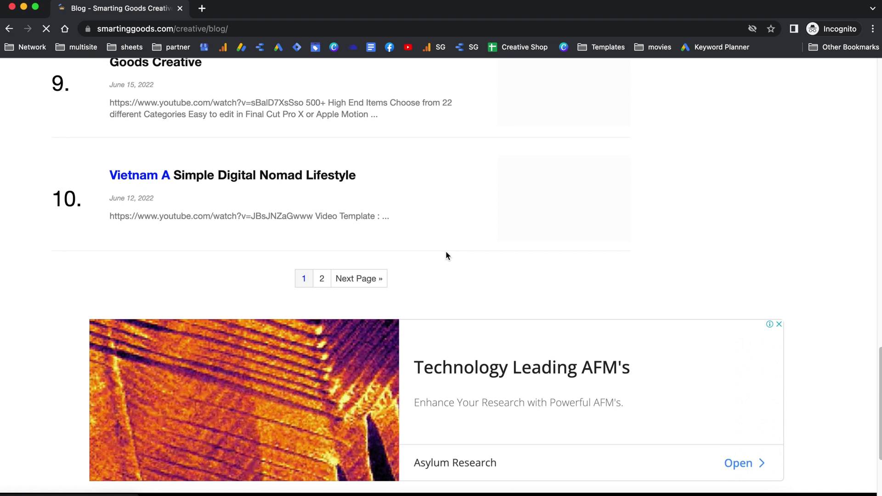
{"action": "scroll", "coordinate": [434, 206], "scroll_direction": "down", "scroll_amount": 3}
{"action": "scroll", "coordinate": [475, 220], "scroll_direction": "up", "scroll_amount": 3}
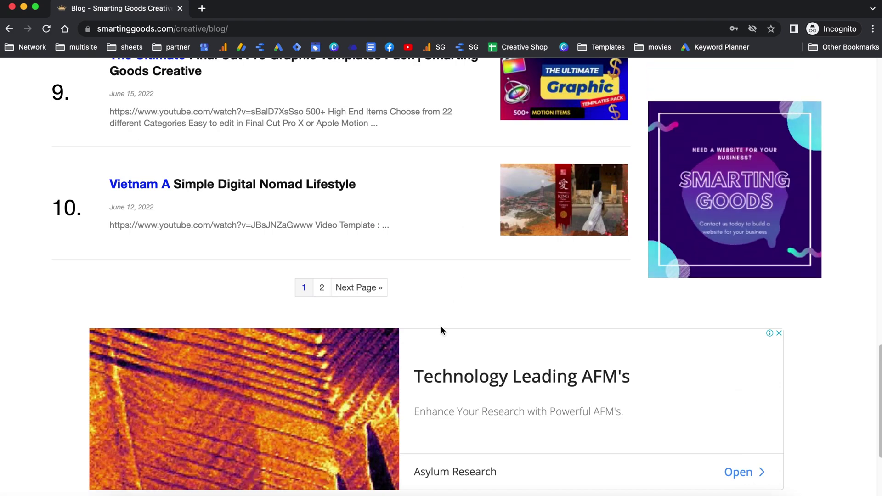
{"action": "scroll", "coordinate": [386, 310], "scroll_direction": "down", "scroll_amount": 3}
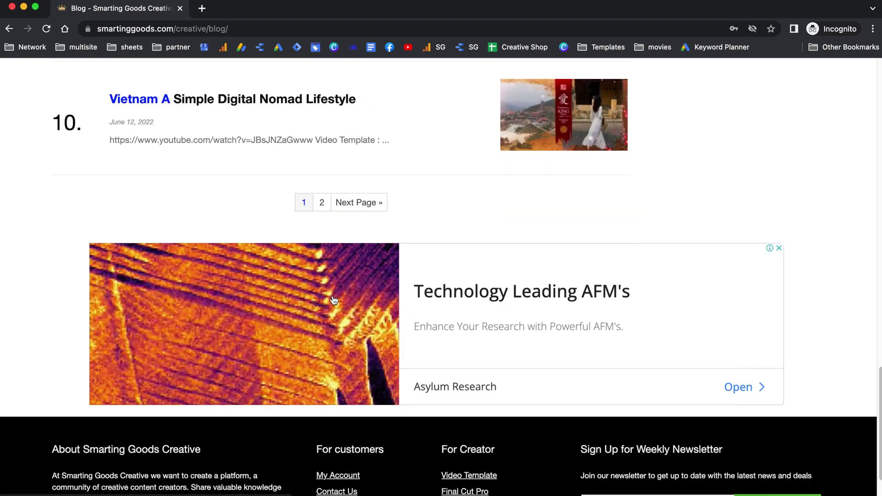
{"action": "left_click", "coordinate": [312, 309]}
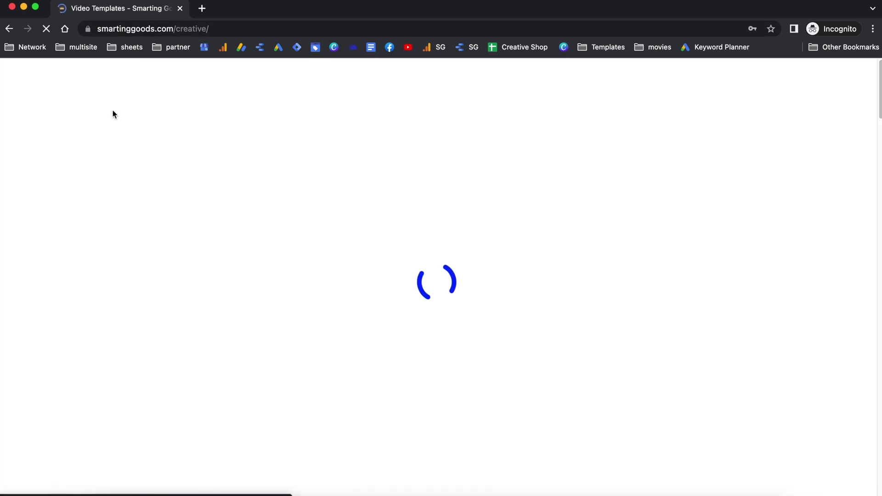
{"action": "scroll", "coordinate": [478, 287], "scroll_direction": "down", "scroll_amount": 3}
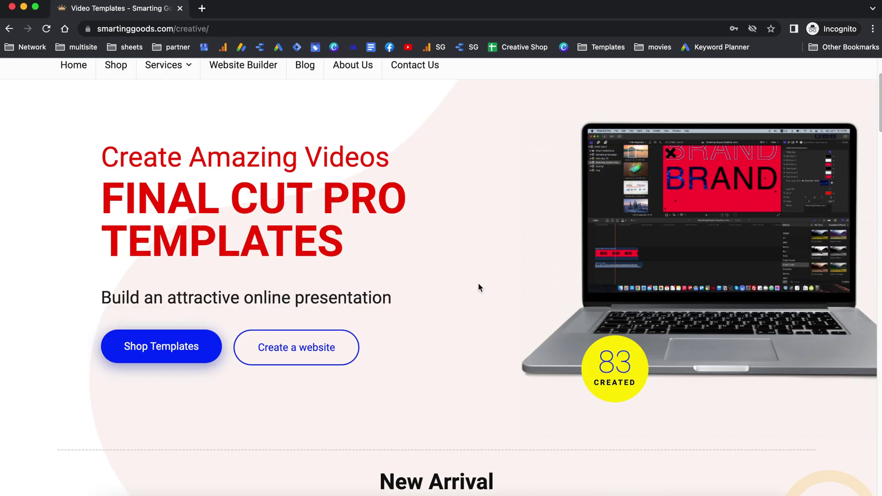
{"action": "scroll", "coordinate": [453, 276], "scroll_direction": "up", "scroll_amount": 3}
{"action": "scroll", "coordinate": [420, 346], "scroll_direction": "down", "scroll_amount": 2}
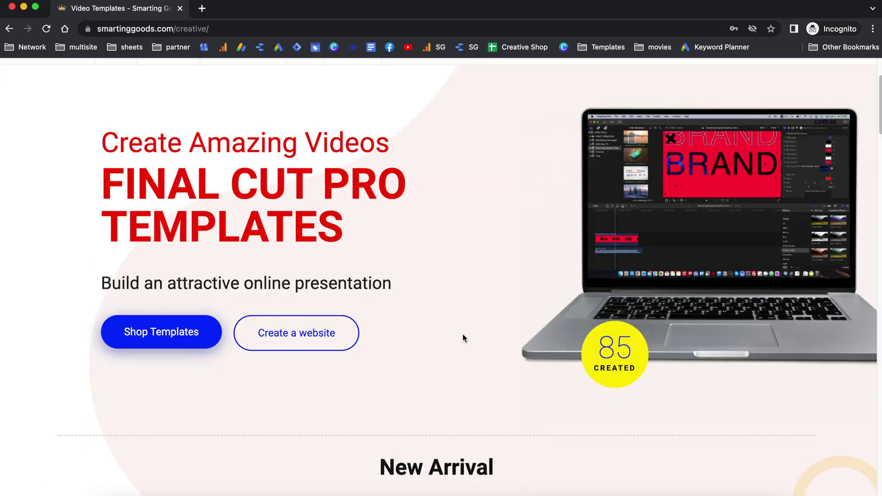
{"action": "scroll", "coordinate": [462, 336], "scroll_direction": "down", "scroll_amount": 3}
{"action": "scroll", "coordinate": [464, 331], "scroll_direction": "down", "scroll_amount": 5}
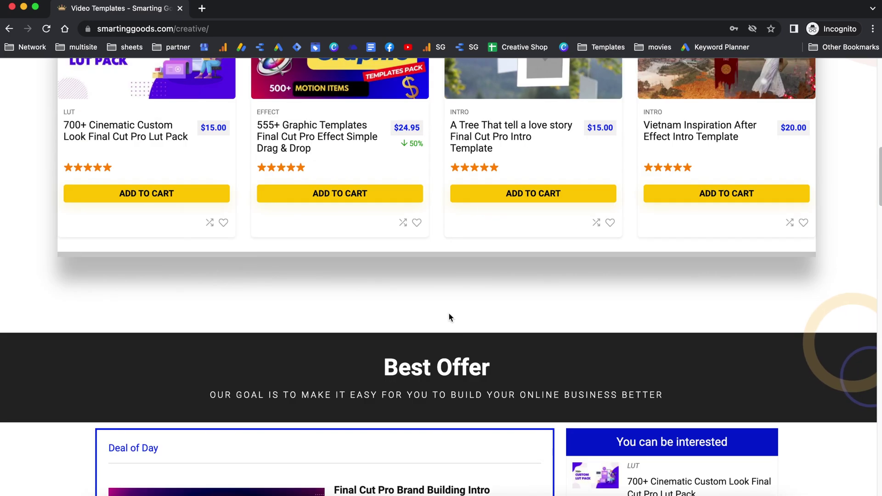
{"action": "scroll", "coordinate": [448, 313], "scroll_direction": "down", "scroll_amount": 1}
{"action": "scroll", "coordinate": [448, 313], "scroll_direction": "down", "scroll_amount": 5}
{"action": "scroll", "coordinate": [449, 312], "scroll_direction": "down", "scroll_amount": 5}
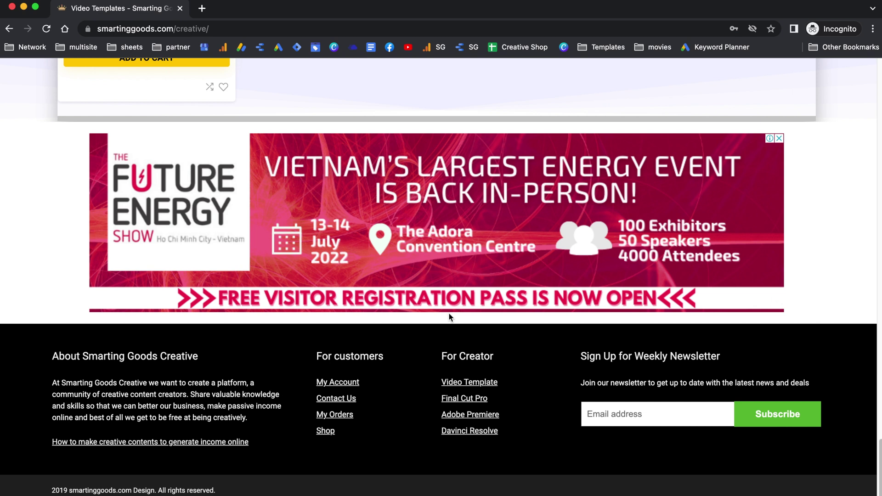
{"action": "scroll", "coordinate": [449, 313], "scroll_direction": "up", "scroll_amount": 10}
{"action": "scroll", "coordinate": [451, 310], "scroll_direction": "up", "scroll_amount": 5}
{"action": "scroll", "coordinate": [451, 310], "scroll_direction": "up", "scroll_amount": 10}
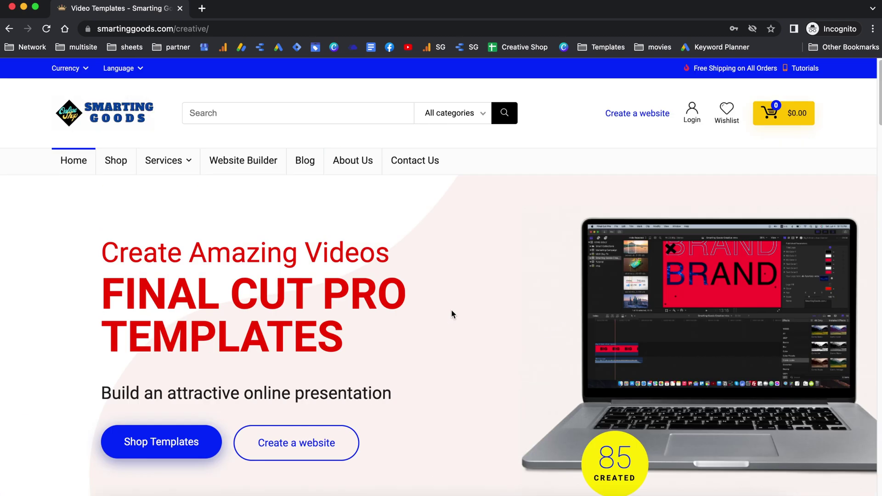
{"action": "left_click_drag", "start_coordinate": [363, 346], "coordinate": [80, 257]}
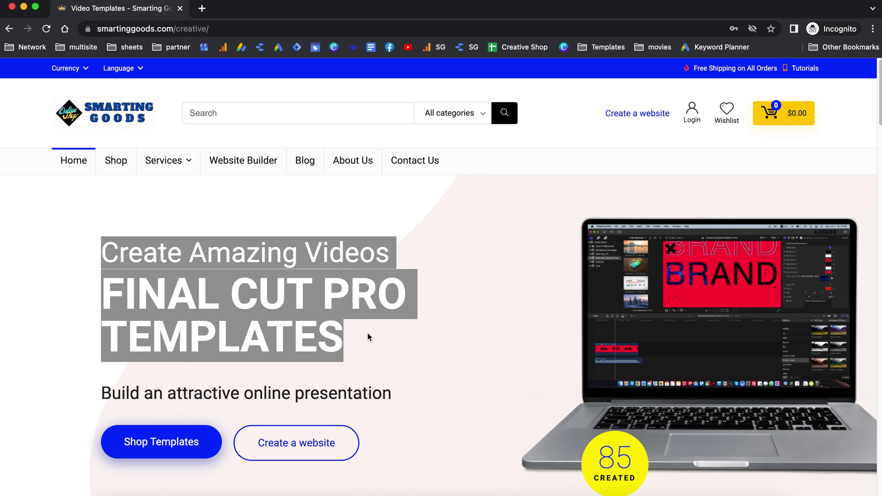
{"action": "scroll", "coordinate": [356, 289], "scroll_direction": "down", "scroll_amount": 2}
{"action": "scroll", "coordinate": [427, 297], "scroll_direction": "down", "scroll_amount": 4}
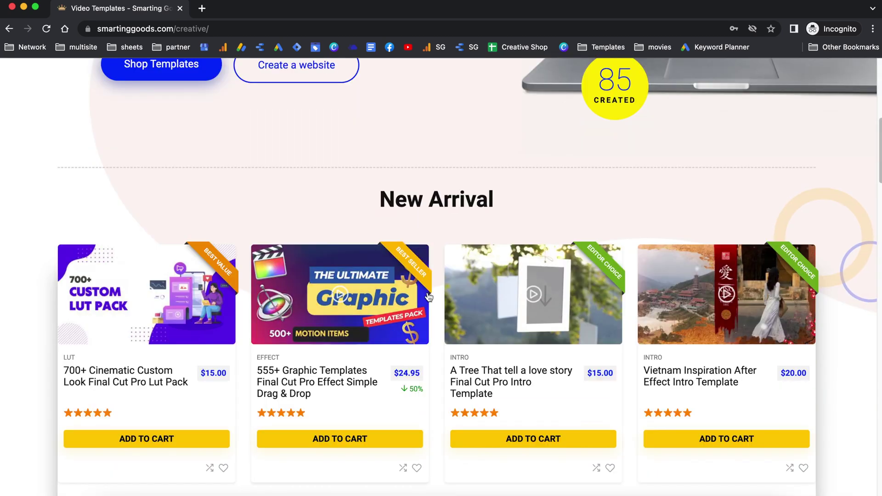
{"action": "scroll", "coordinate": [427, 297], "scroll_direction": "down", "scroll_amount": 5}
{"action": "scroll", "coordinate": [427, 296], "scroll_direction": "down", "scroll_amount": 7}
{"action": "scroll", "coordinate": [428, 296], "scroll_direction": "up", "scroll_amount": 1}
{"action": "scroll", "coordinate": [428, 297], "scroll_direction": "up", "scroll_amount": 5}
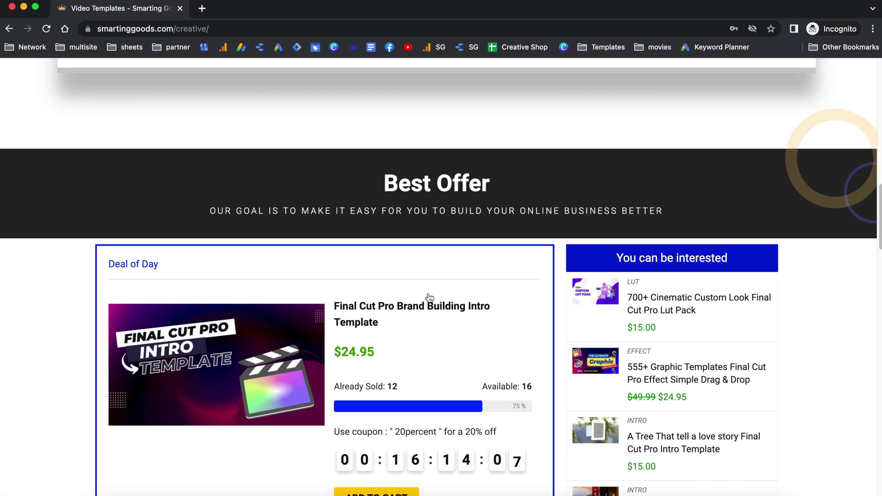
{"action": "scroll", "coordinate": [428, 297], "scroll_direction": "down", "scroll_amount": 5}
{"action": "scroll", "coordinate": [428, 296], "scroll_direction": "down", "scroll_amount": 5}
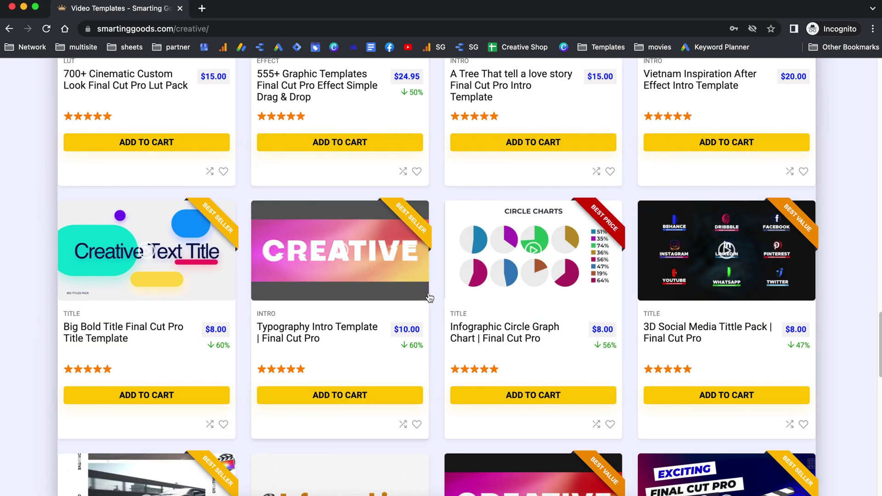
{"action": "scroll", "coordinate": [435, 296], "scroll_direction": "up", "scroll_amount": 4}
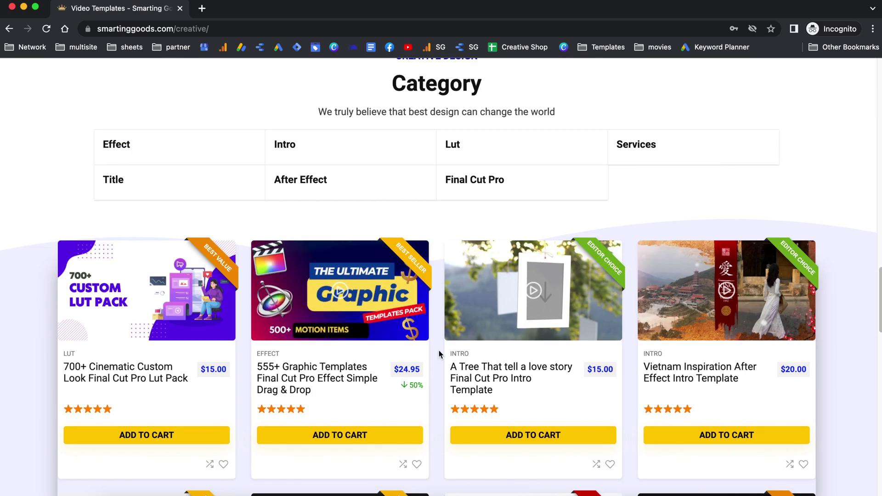
{"action": "scroll", "coordinate": [439, 354], "scroll_direction": "down", "scroll_amount": 5}
{"action": "scroll", "coordinate": [427, 328], "scroll_direction": "down", "scroll_amount": 2}
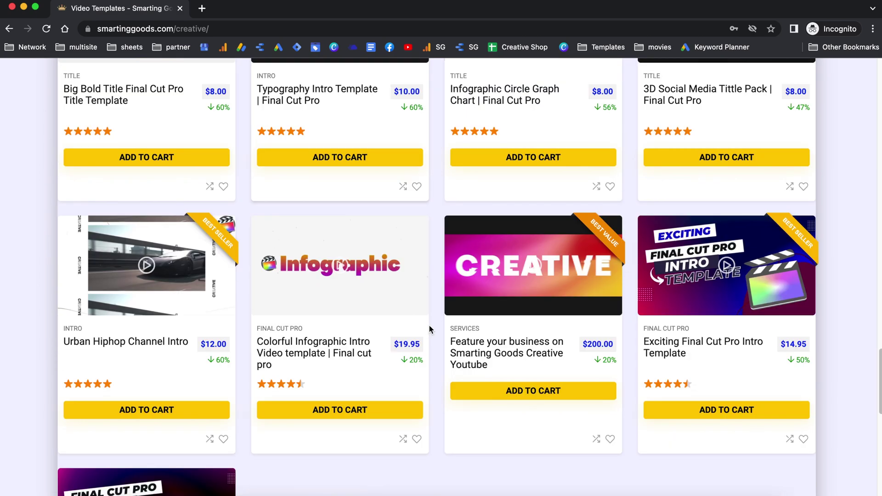
{"action": "scroll", "coordinate": [430, 329], "scroll_direction": "down", "scroll_amount": 2}
{"action": "scroll", "coordinate": [436, 324], "scroll_direction": "down", "scroll_amount": 2}
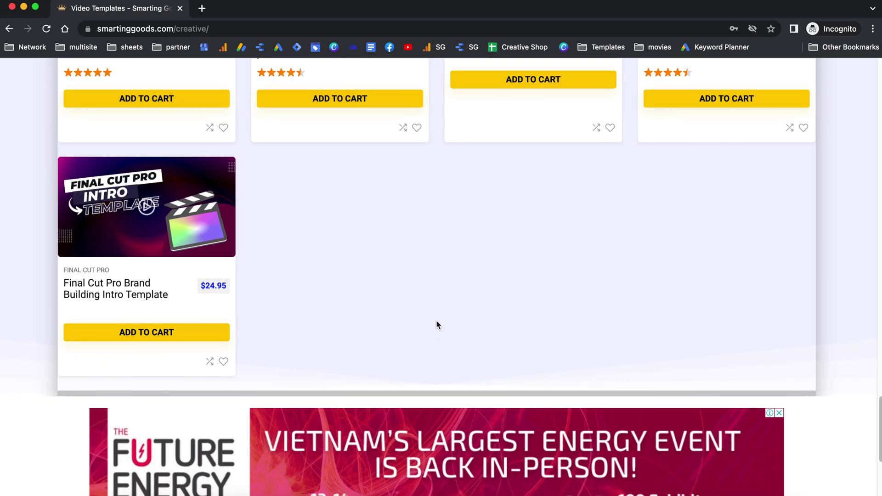
{"action": "scroll", "coordinate": [436, 324], "scroll_direction": "down", "scroll_amount": 4}
{"action": "scroll", "coordinate": [522, 400], "scroll_direction": "up", "scroll_amount": 5}
{"action": "scroll", "coordinate": [510, 277], "scroll_direction": "up", "scroll_amount": 5}
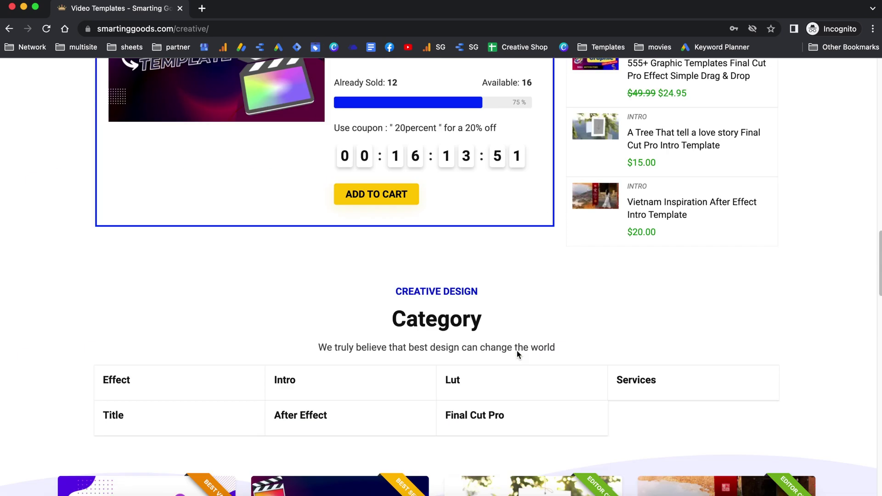
{"action": "scroll", "coordinate": [517, 354], "scroll_direction": "up", "scroll_amount": 5}
{"action": "scroll", "coordinate": [515, 351], "scroll_direction": "up", "scroll_amount": 10}
{"action": "scroll", "coordinate": [512, 349], "scroll_direction": "up", "scroll_amount": 2}
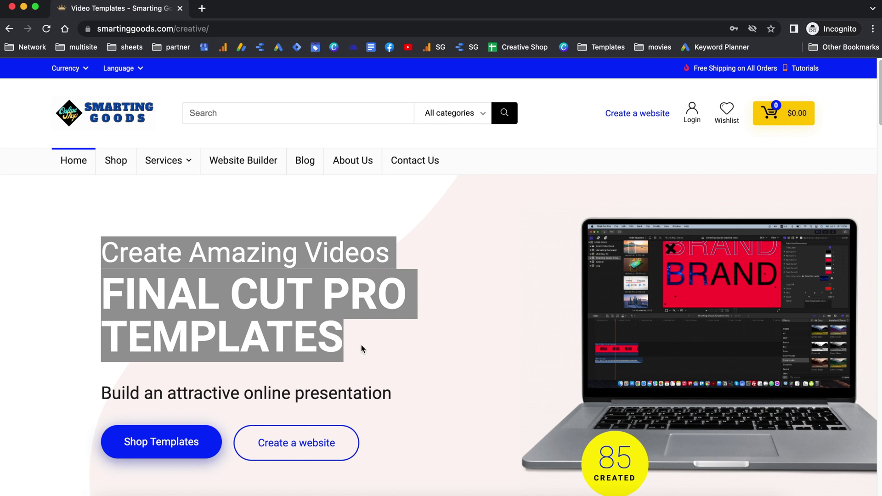